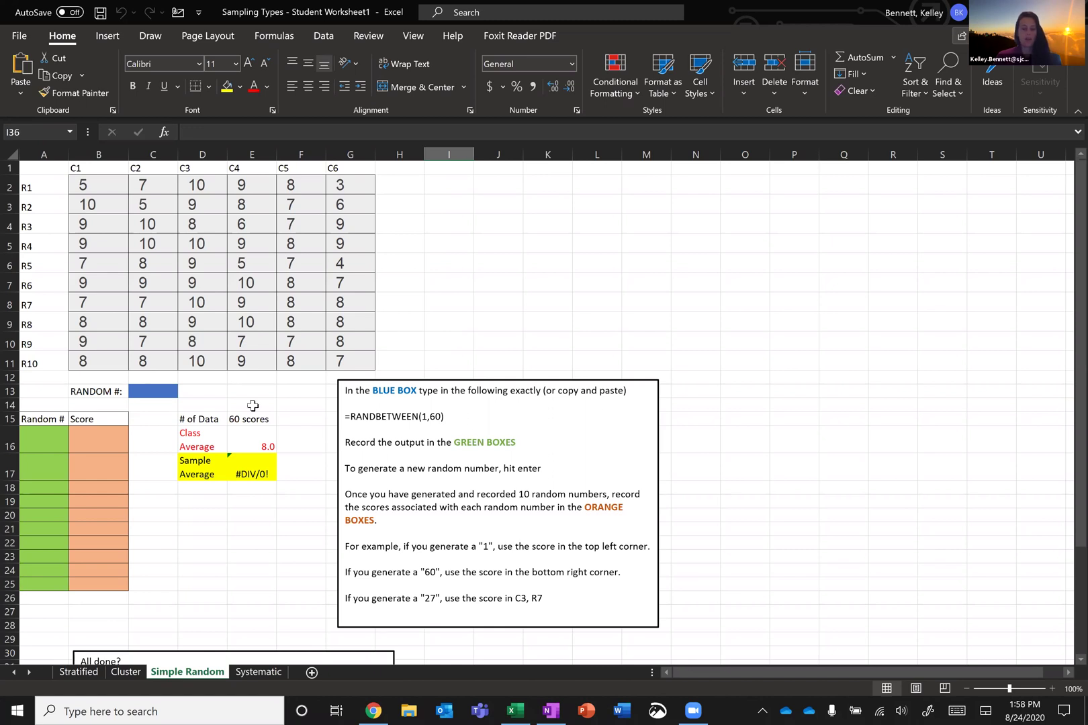
Enter =RANDBETWEEN(1,60) in the blue RANDOM # cell C13, which now returns 29
click(154, 392)
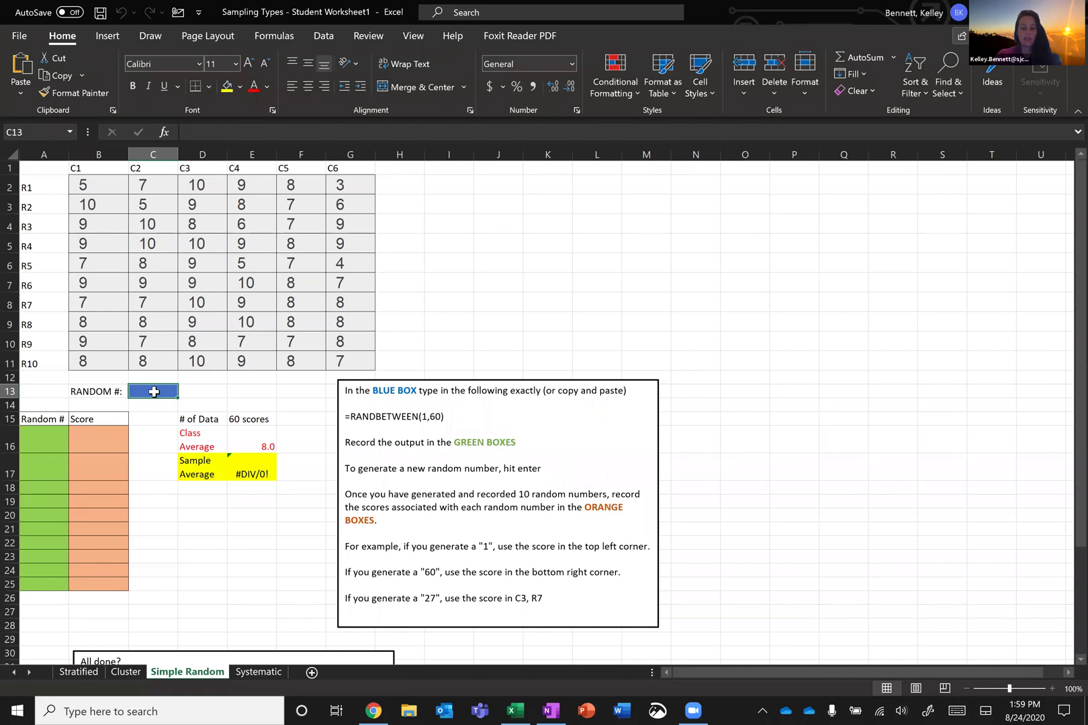
text(=)
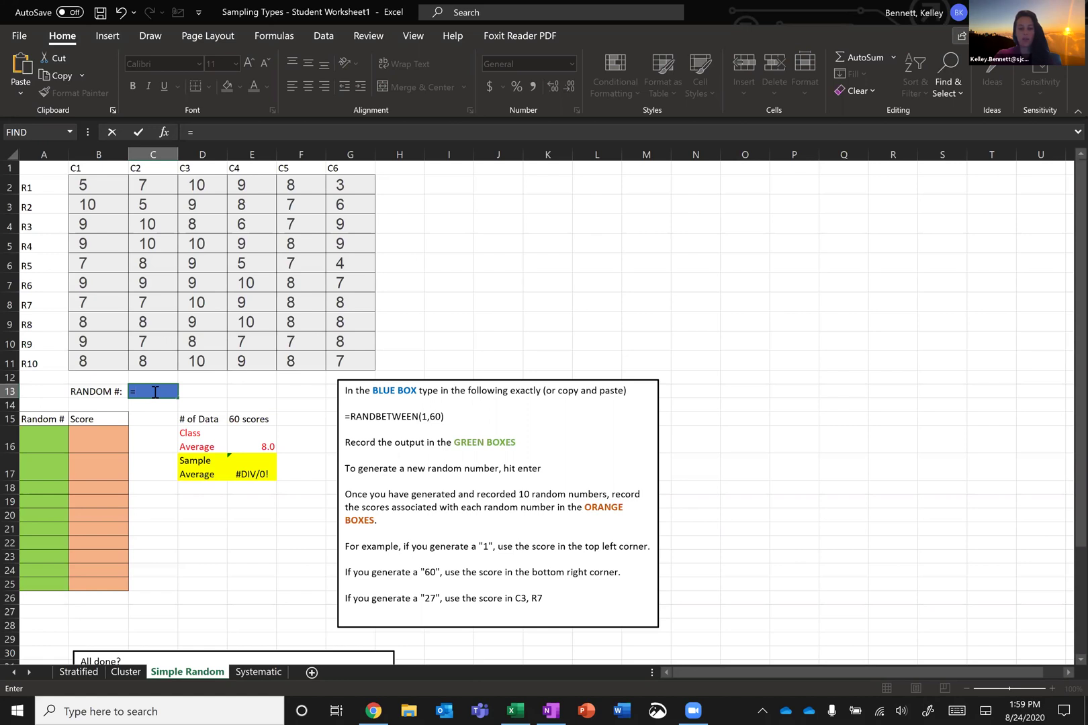
text(randb)
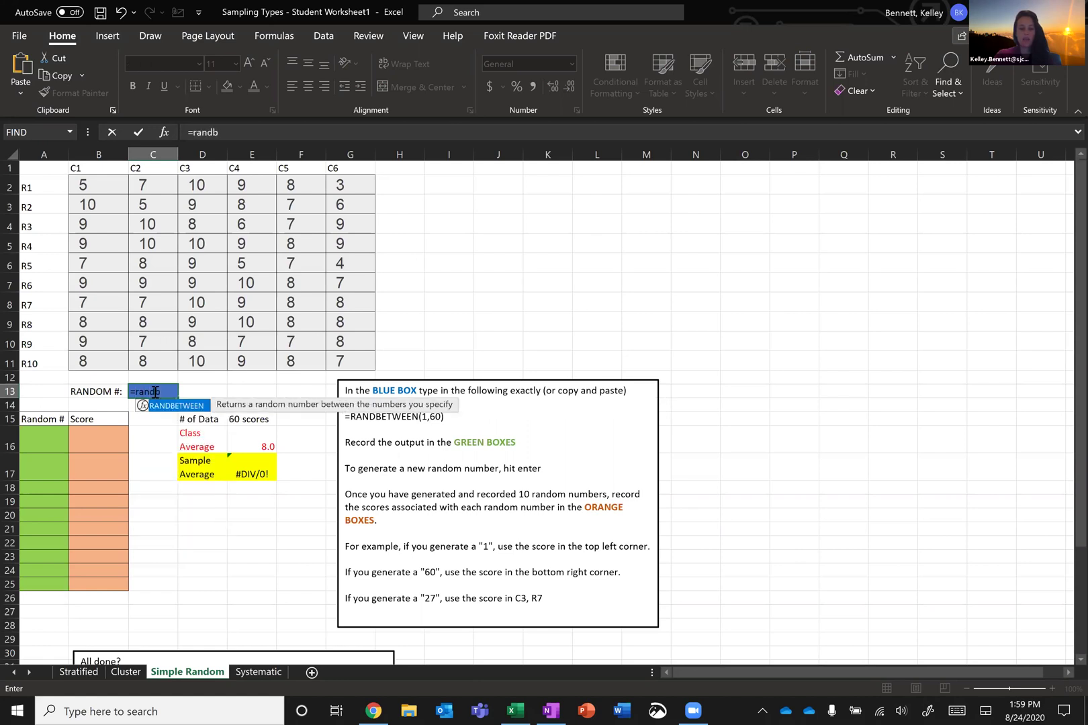
text(etwee)
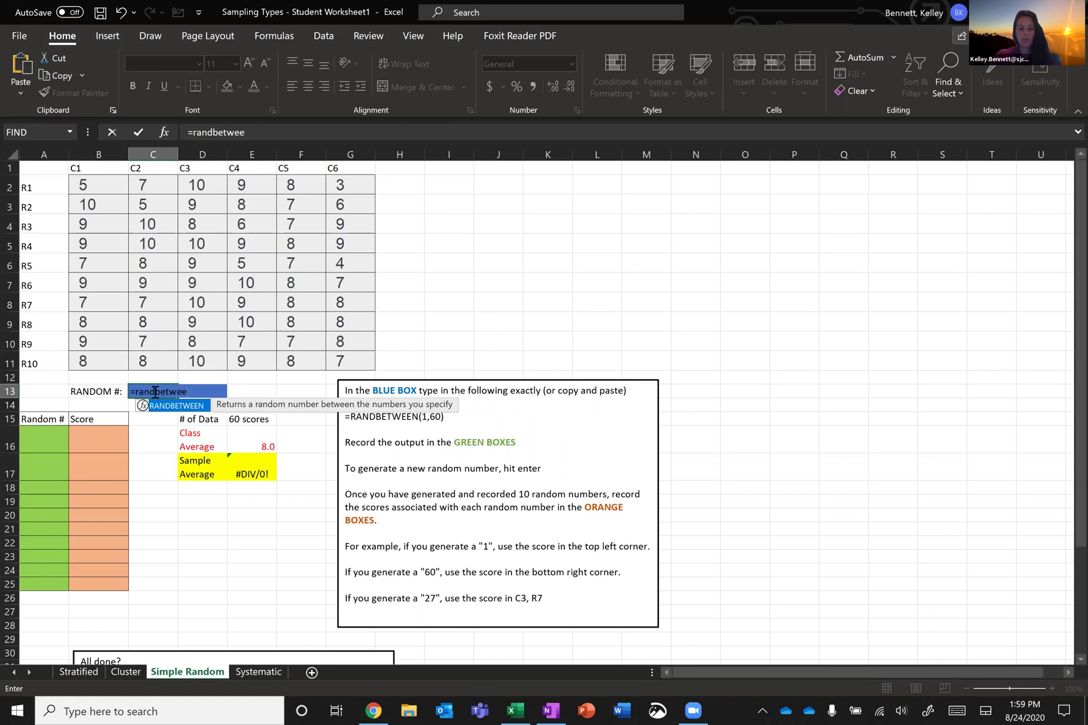
text(n()
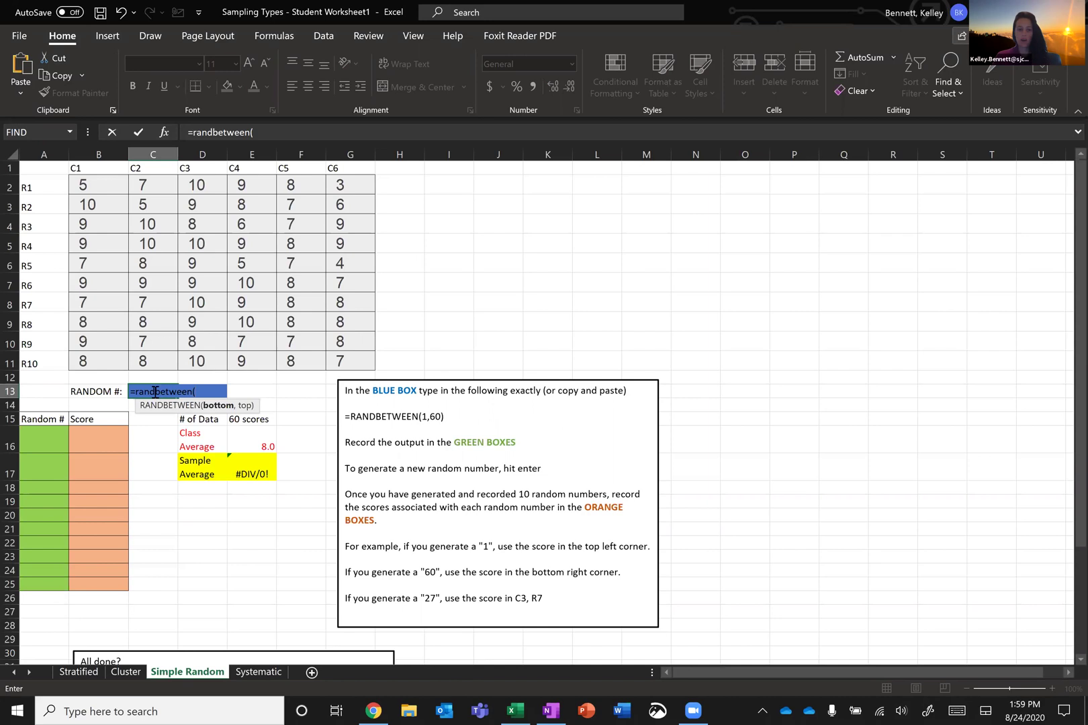
text(1,)
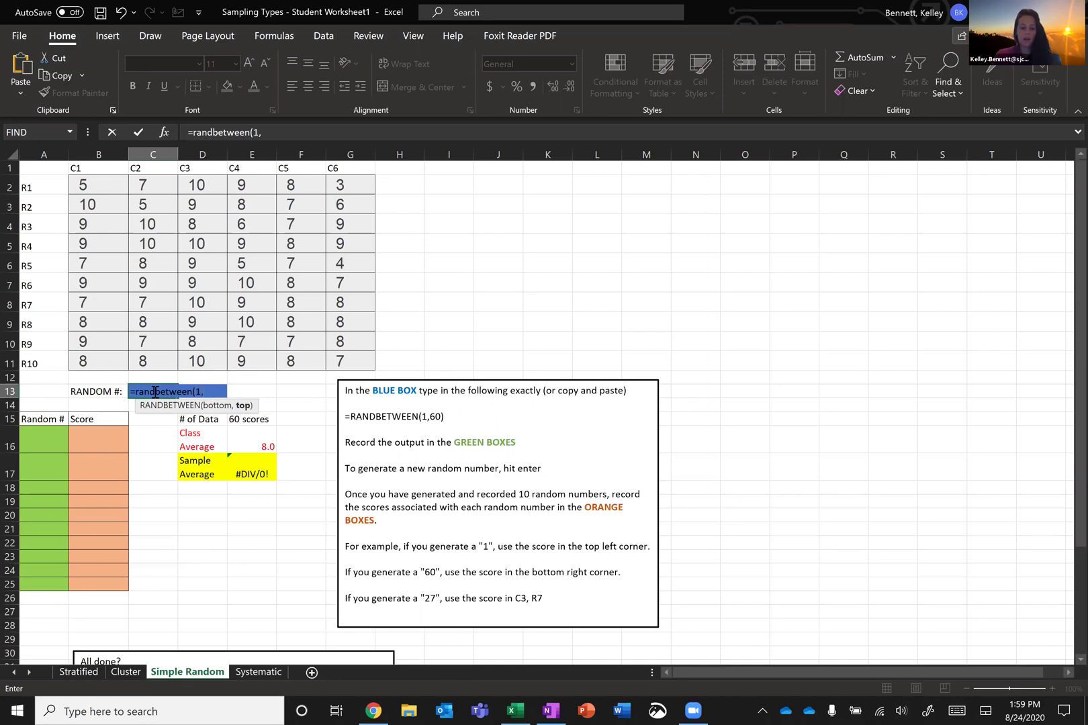
text(60))
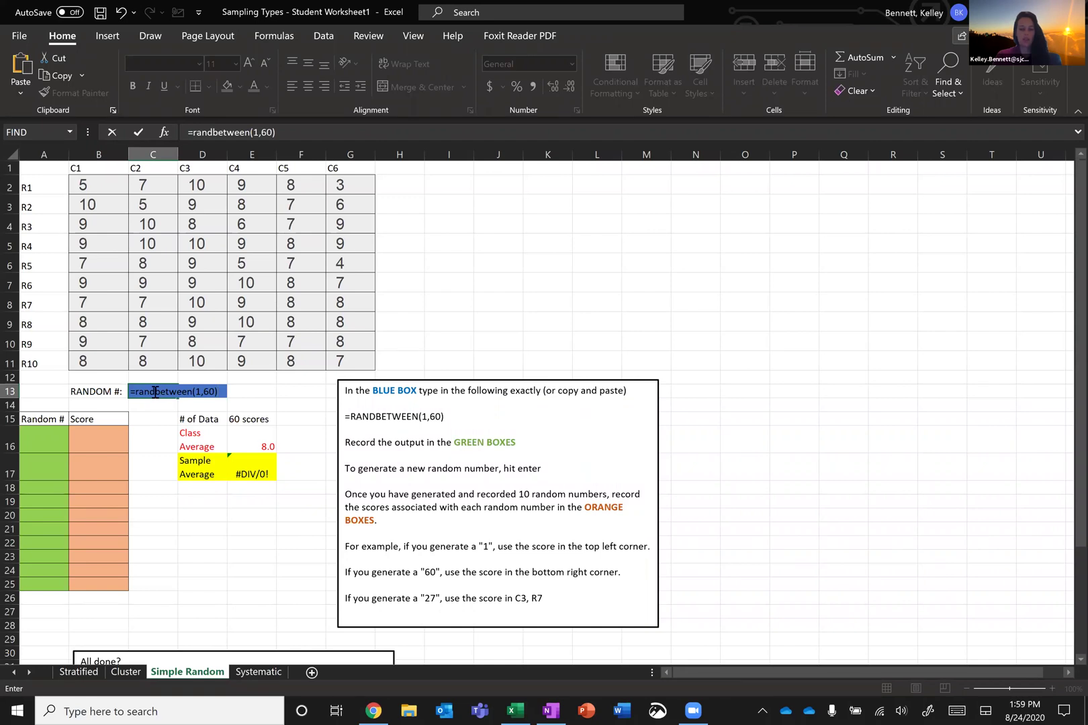
key(Return)
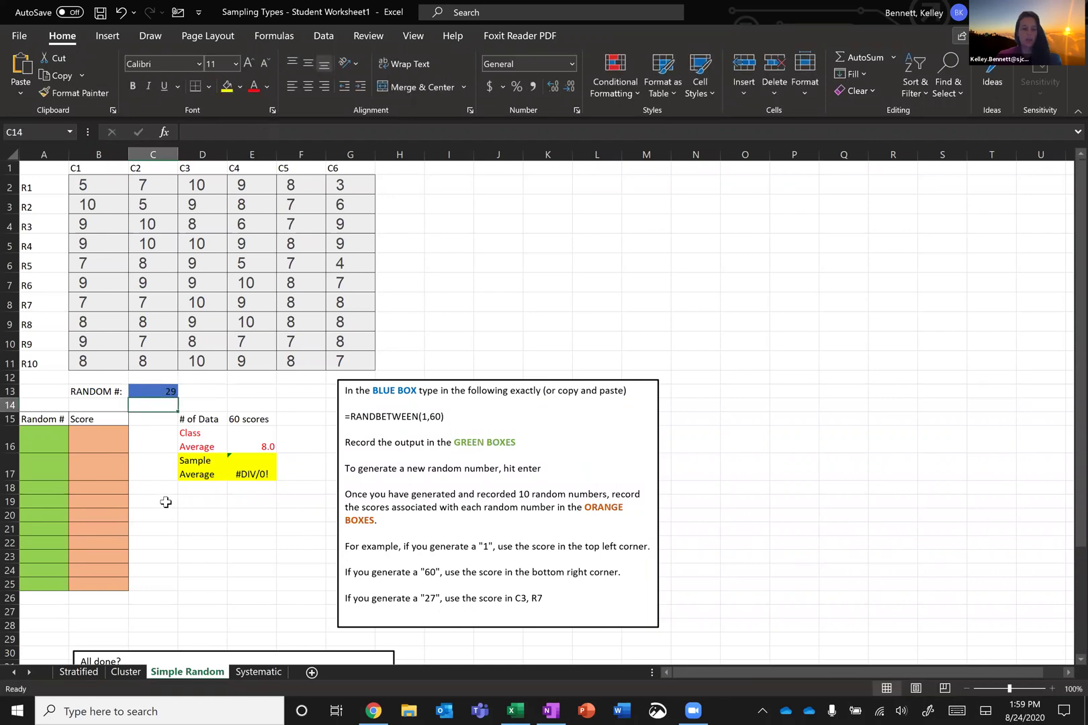
Give cell C13 a light blue fill, then select the first green cell A16
click(138, 390)
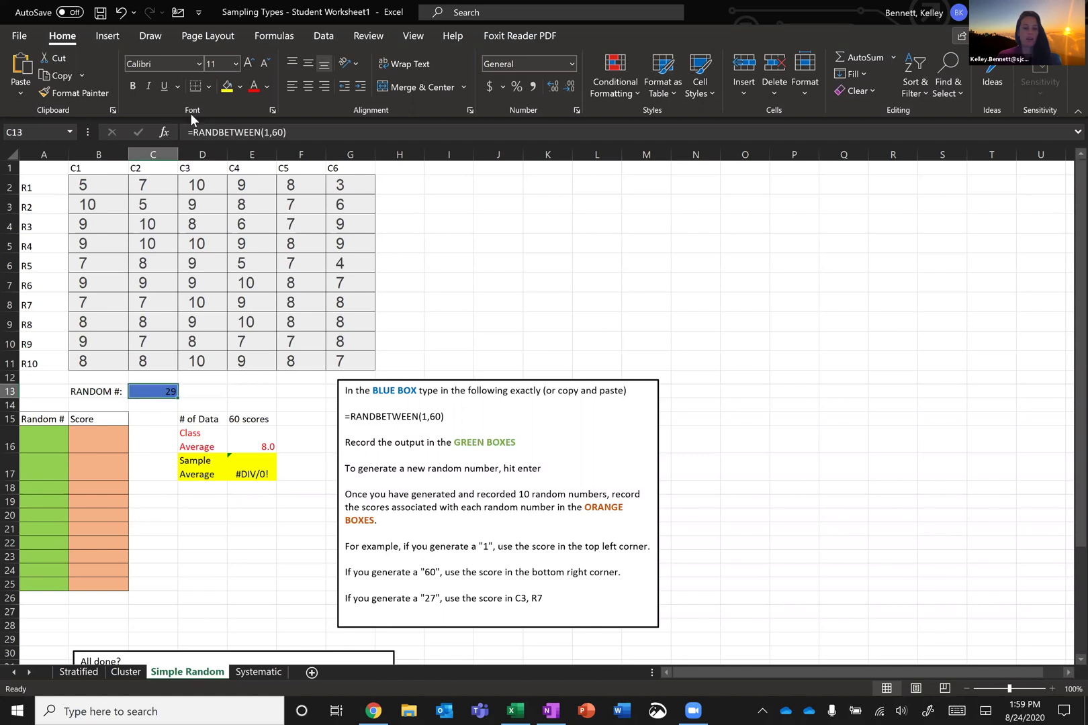
click(240, 86)
click(274, 164)
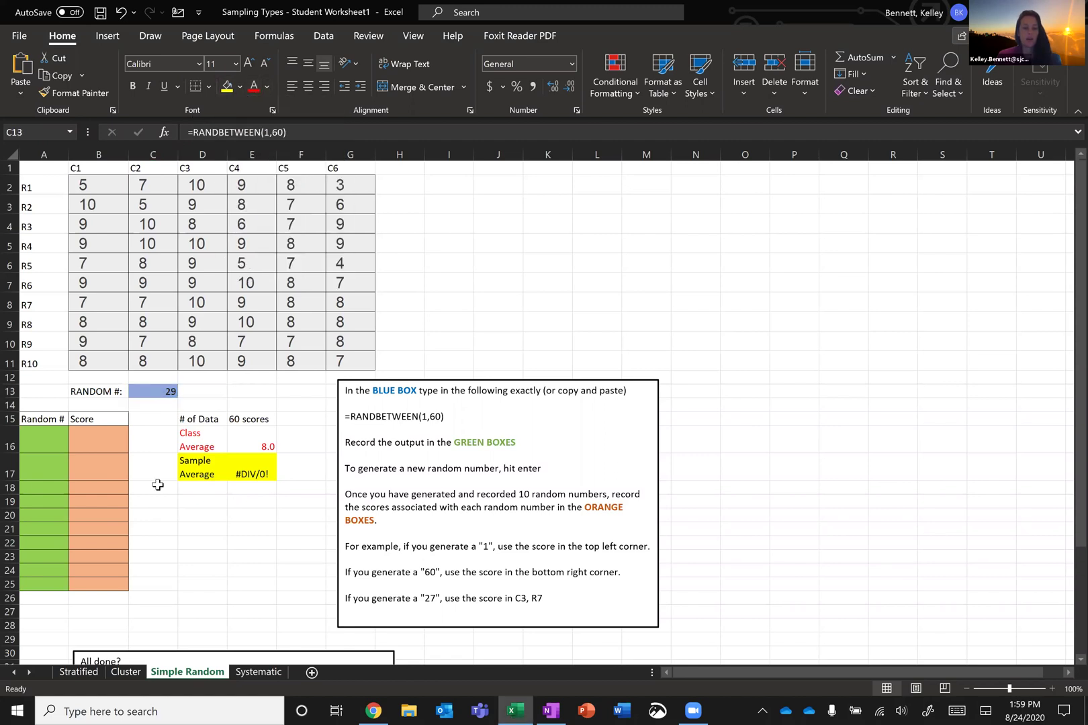
click(36, 444)
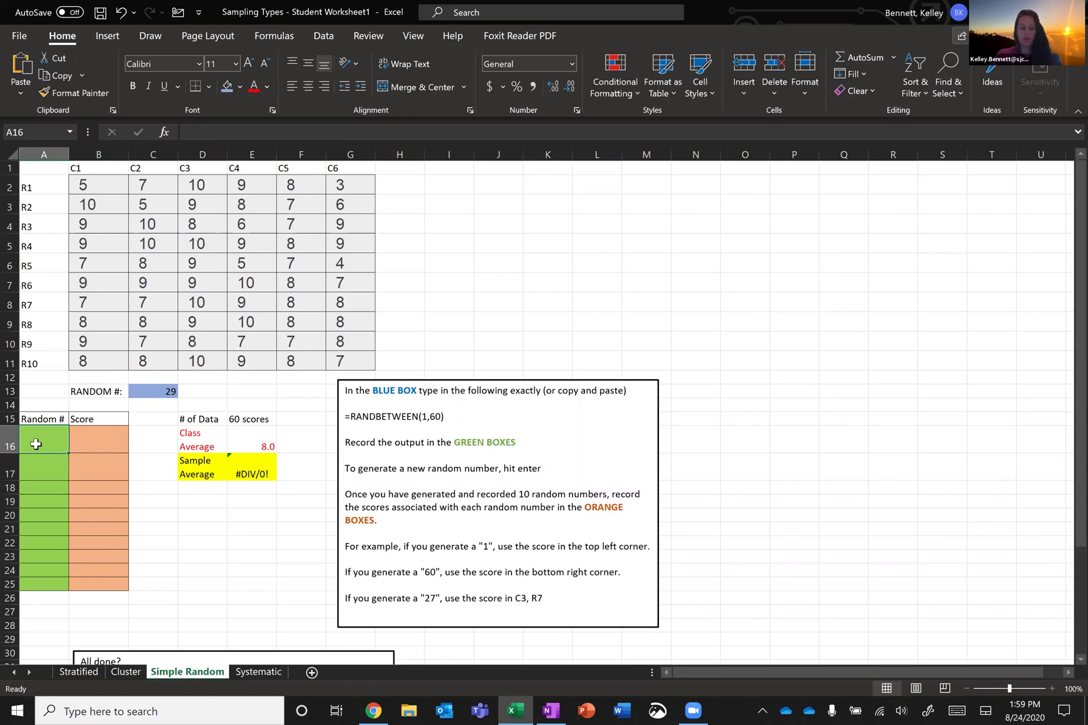
Record the first five random numbers 29, 26, 55, 22 and 12 in A16:A20
text(29)
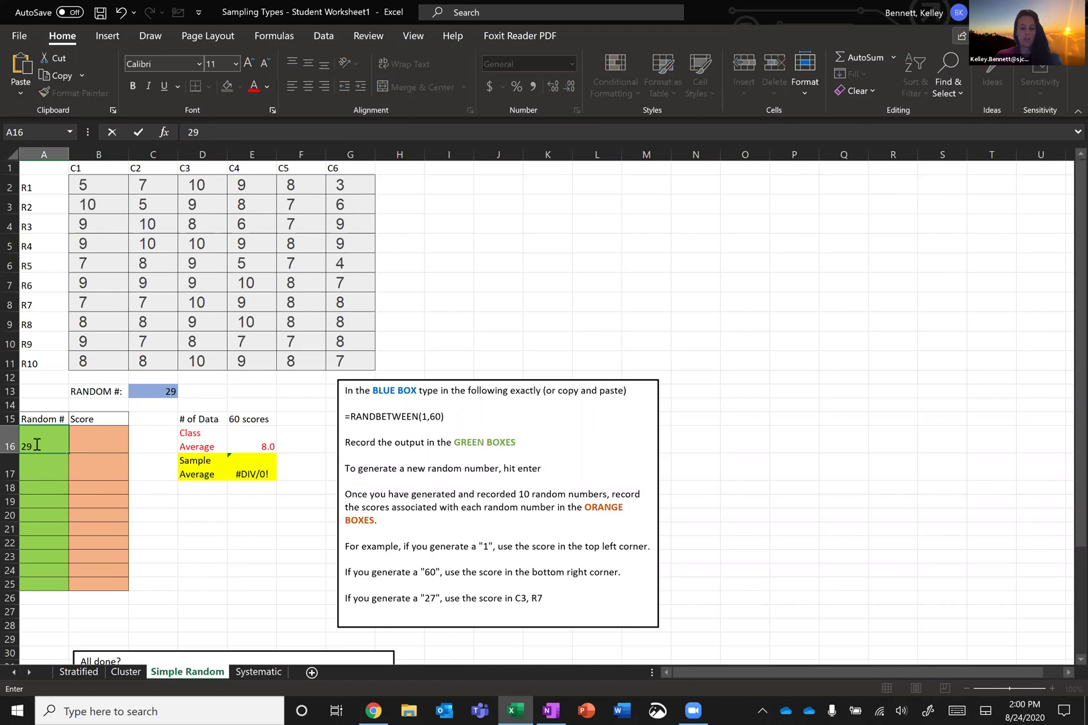
key(Return)
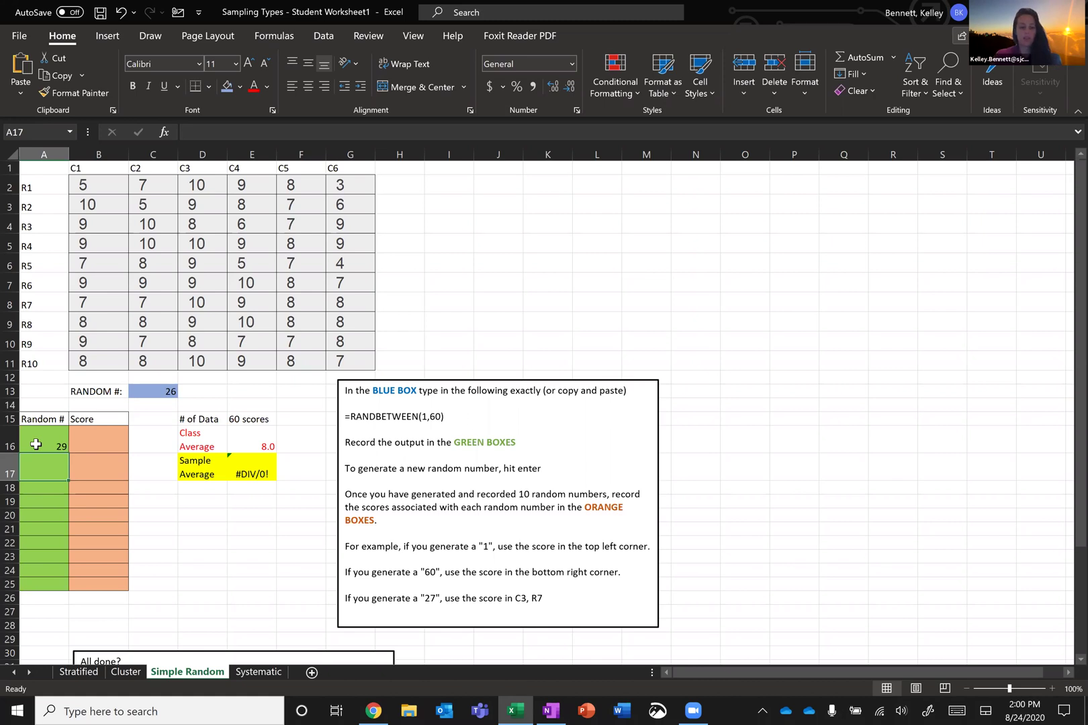
text(26)
key(Return)
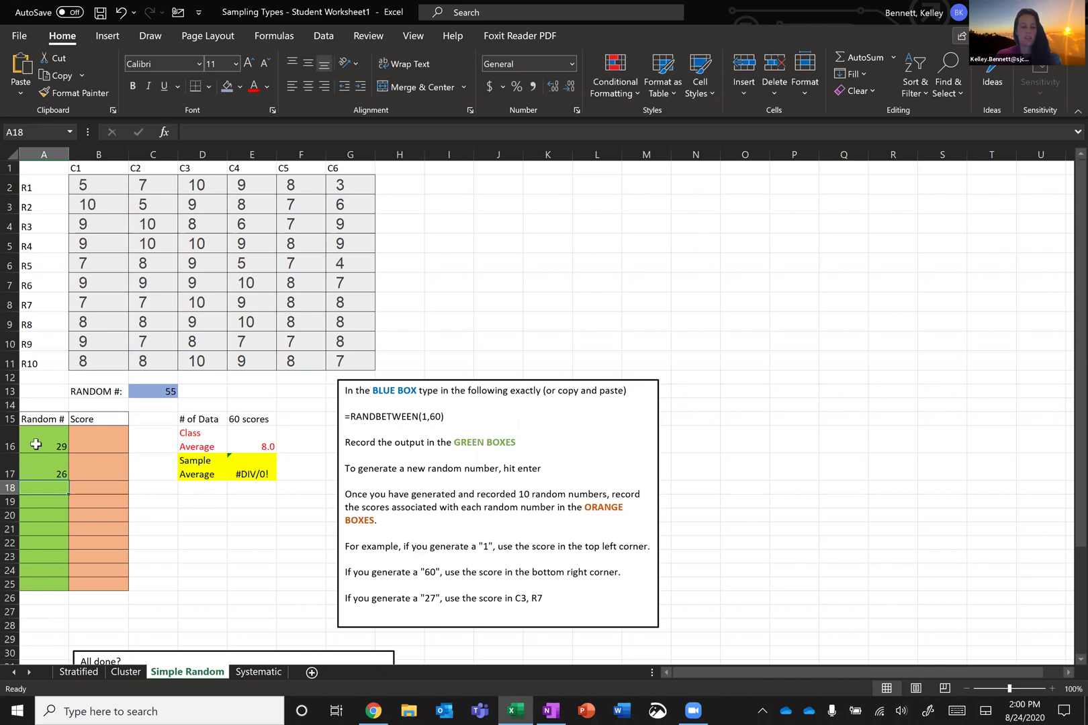
text(55)
key(Return)
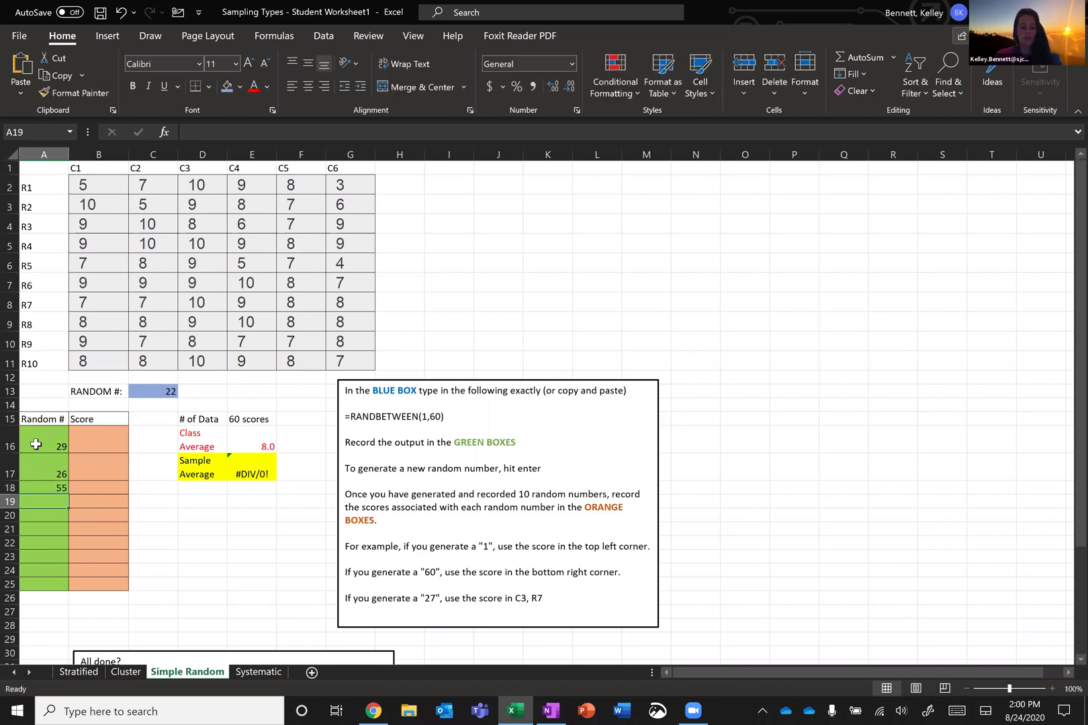
text(22)
key(Return)
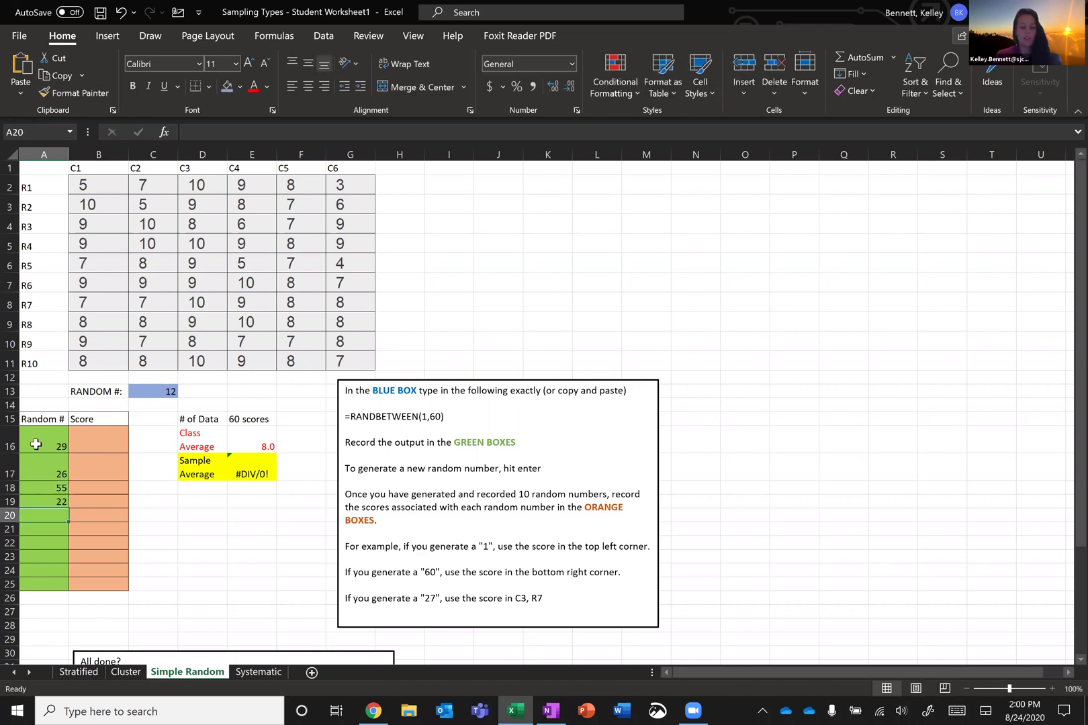
text(12)
key(Return)
Record the remaining random numbers 1, 18, 32, 17 and 49 in A21:A25
text(1)
key(Return)
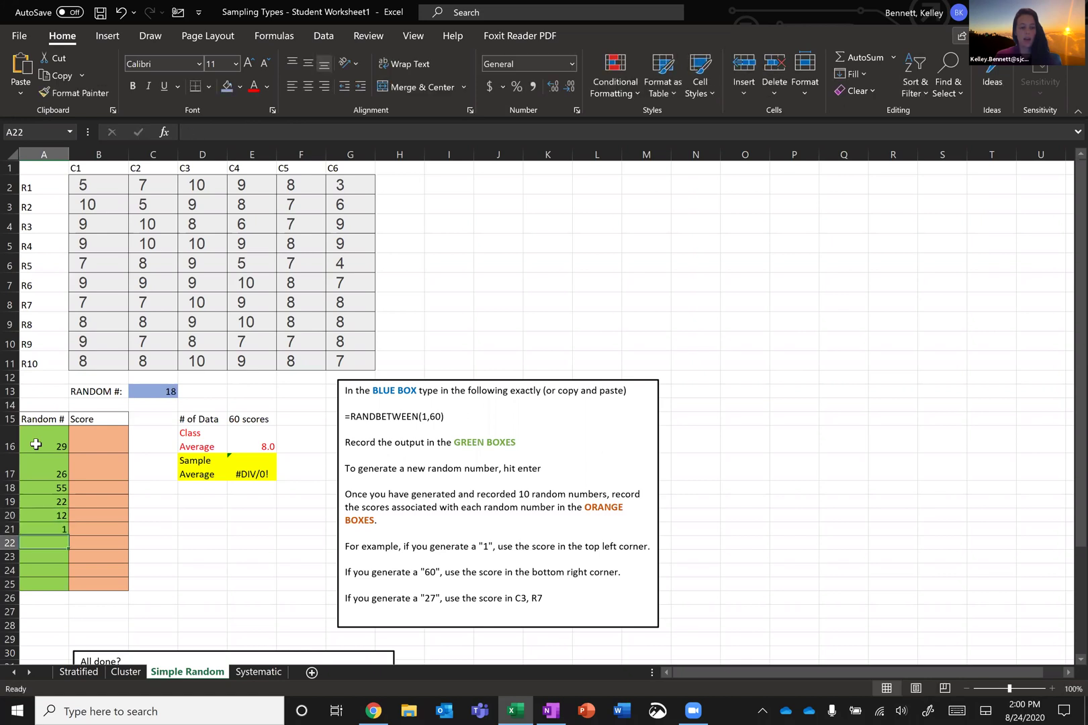
text(18)
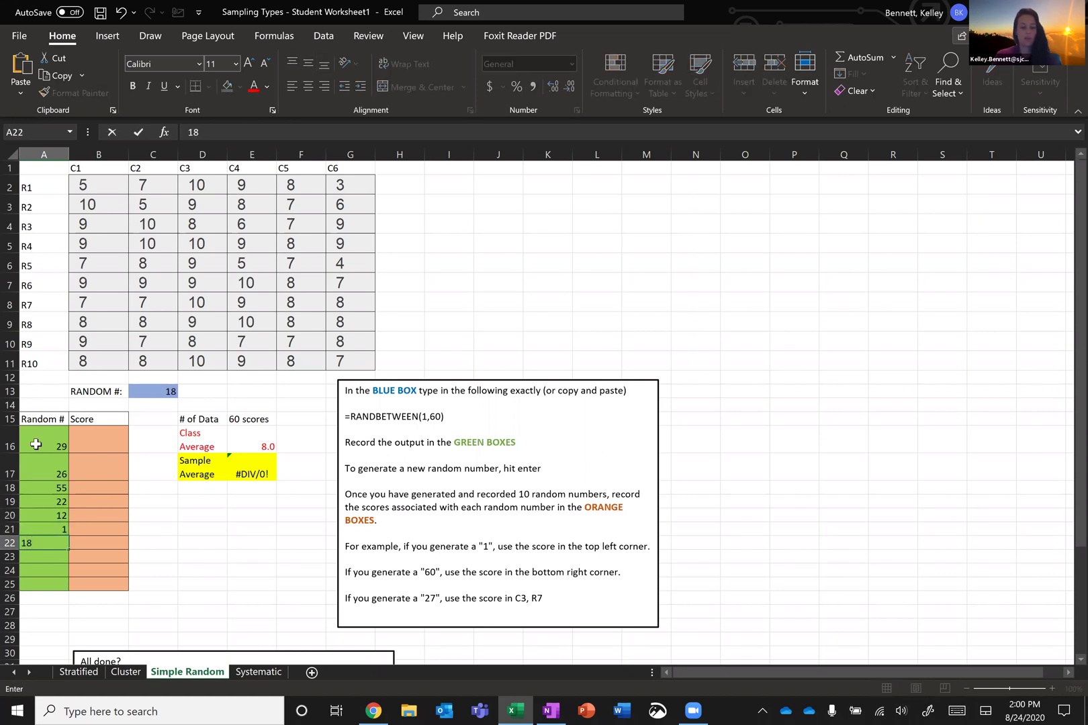
key(Return)
text(32)
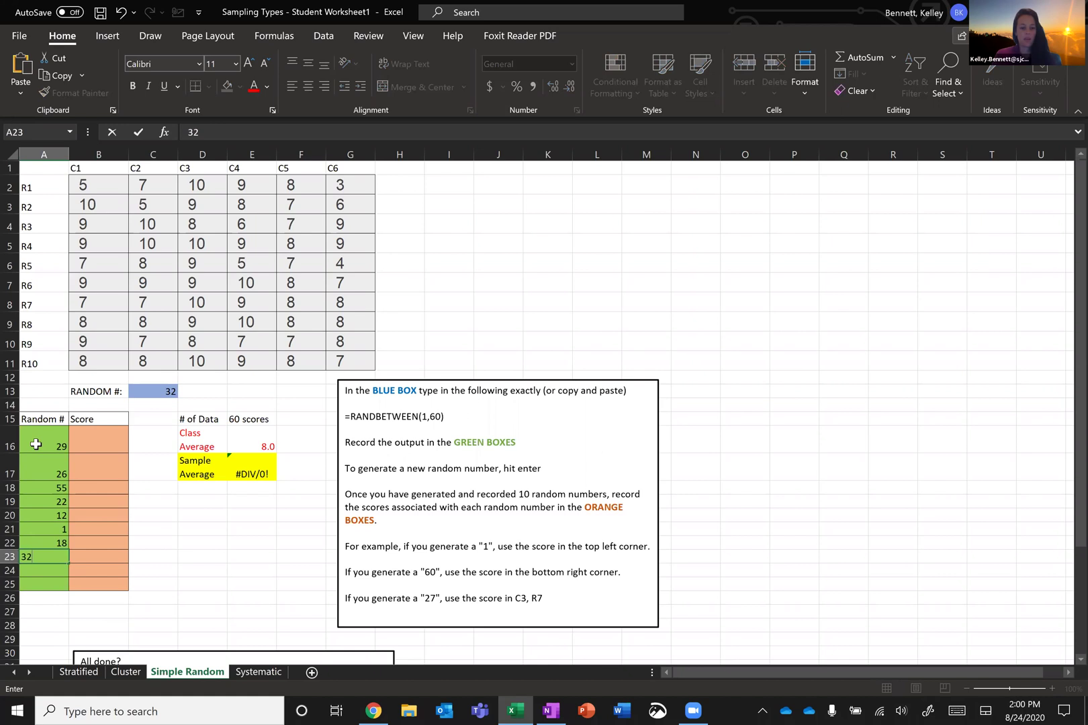
key(Return)
text(17)
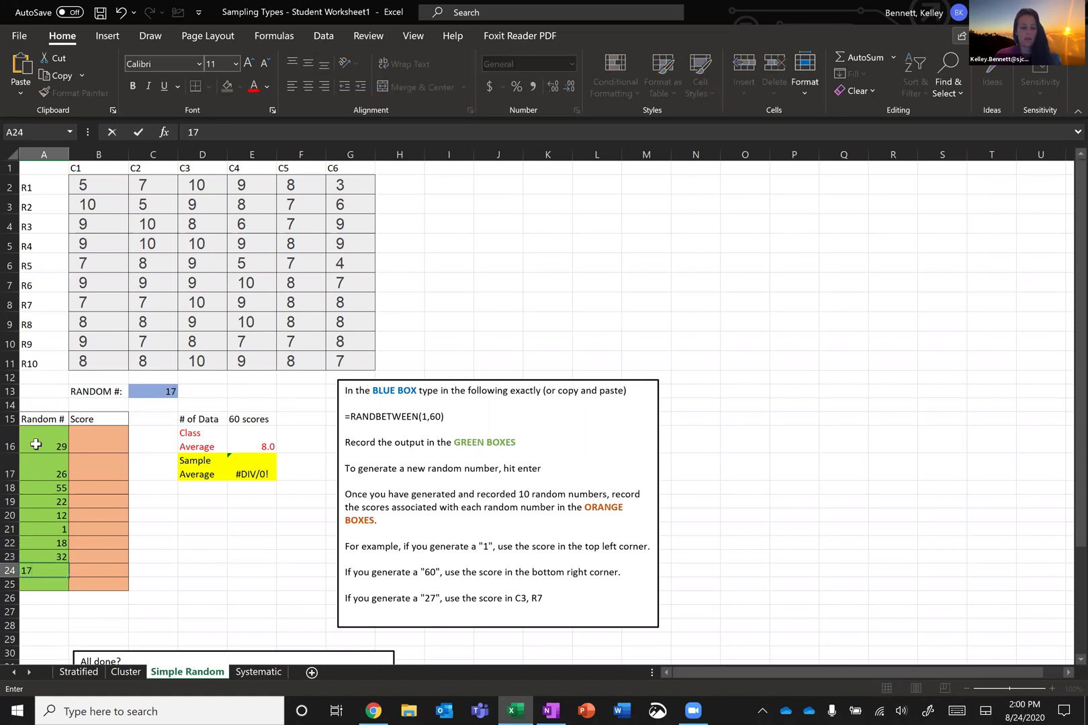
key(Return)
text(49)
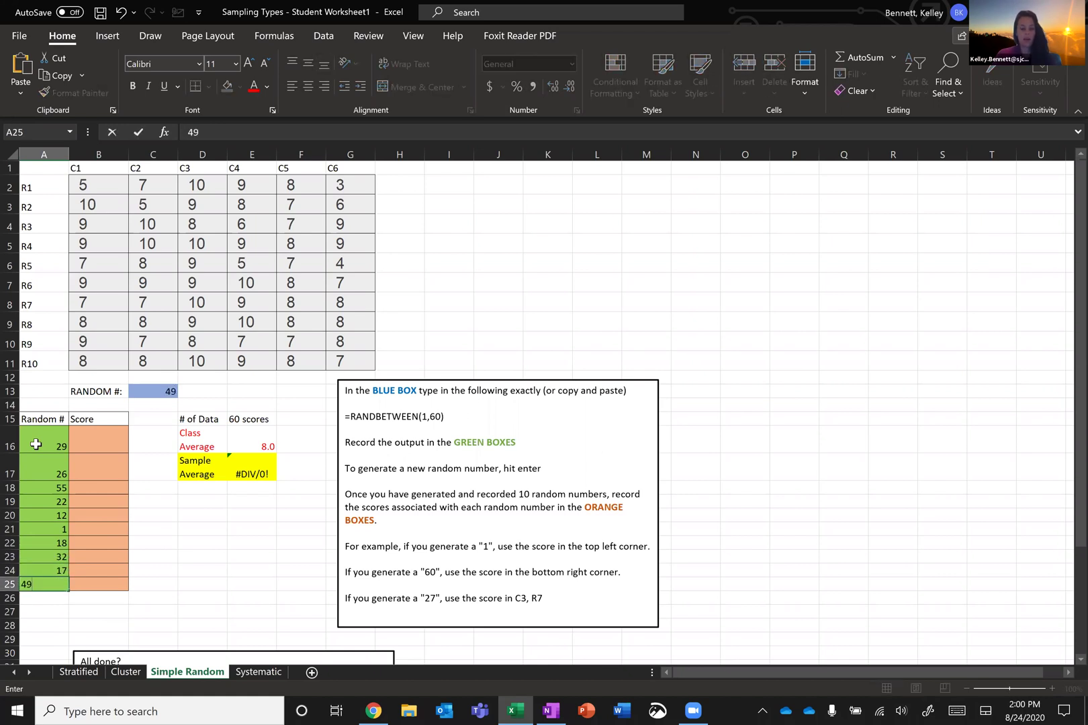
key(Tab)
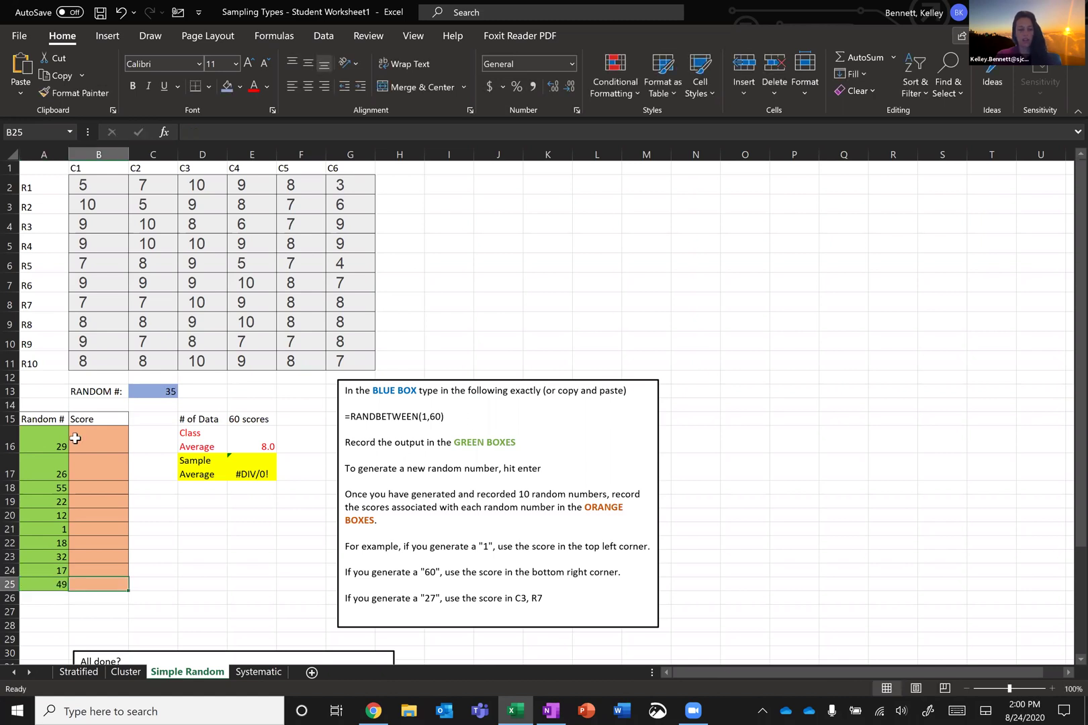
click(104, 443)
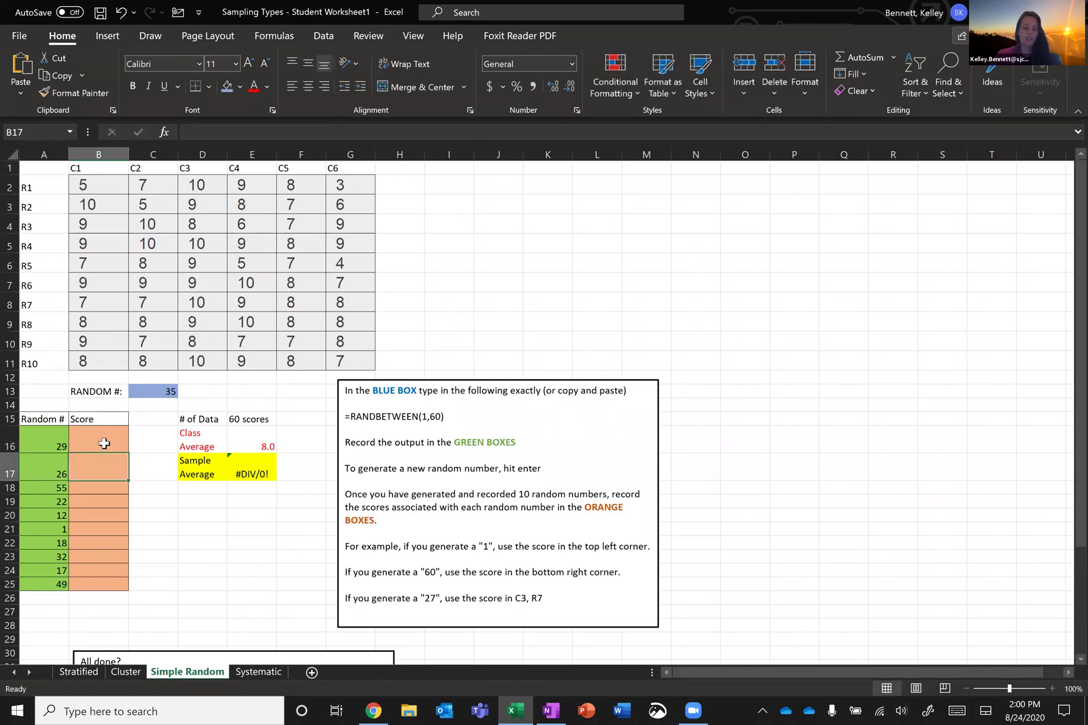
text(0)
key(Return)
click(104, 443)
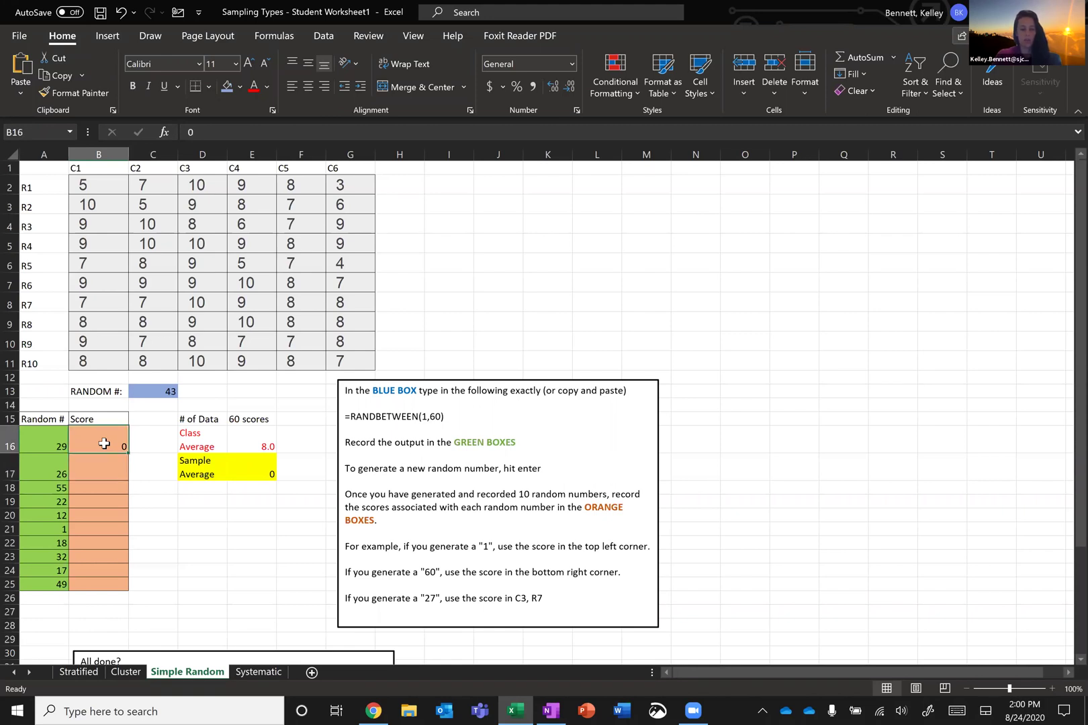
key(Delete)
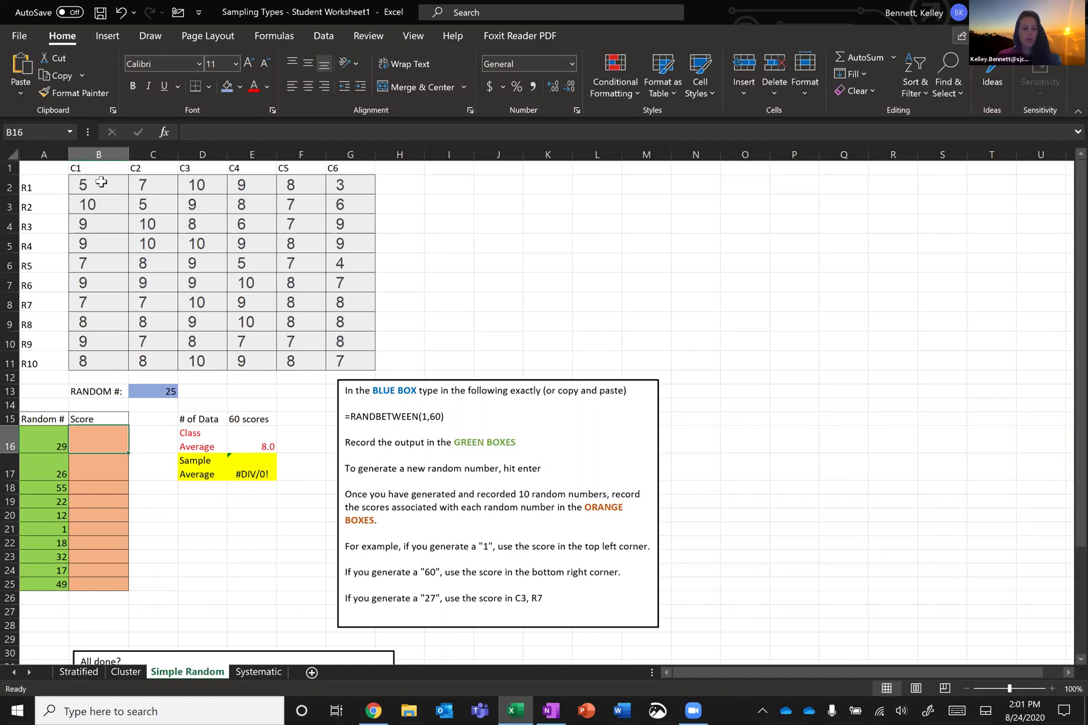
click(101, 183)
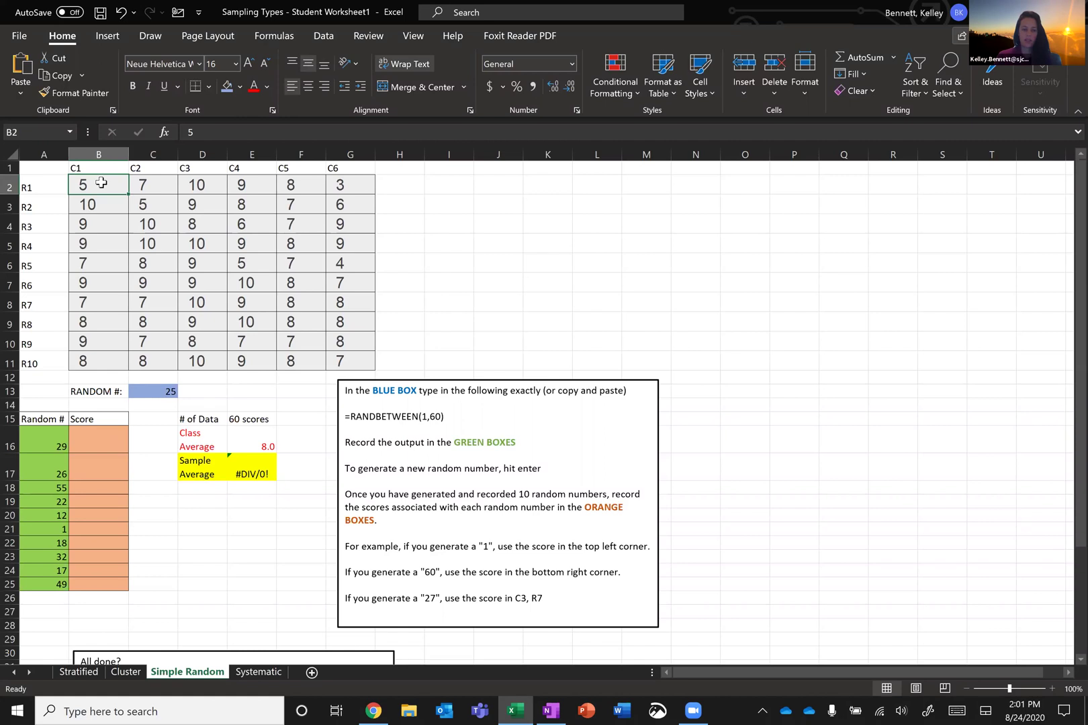
click(342, 361)
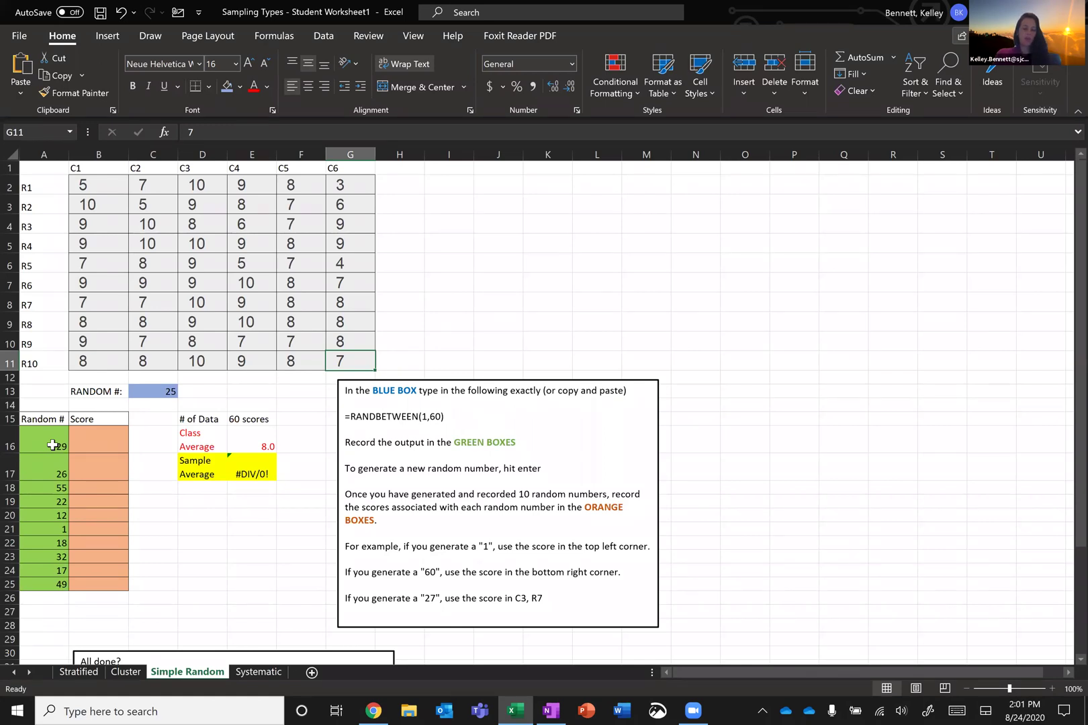
click(104, 185)
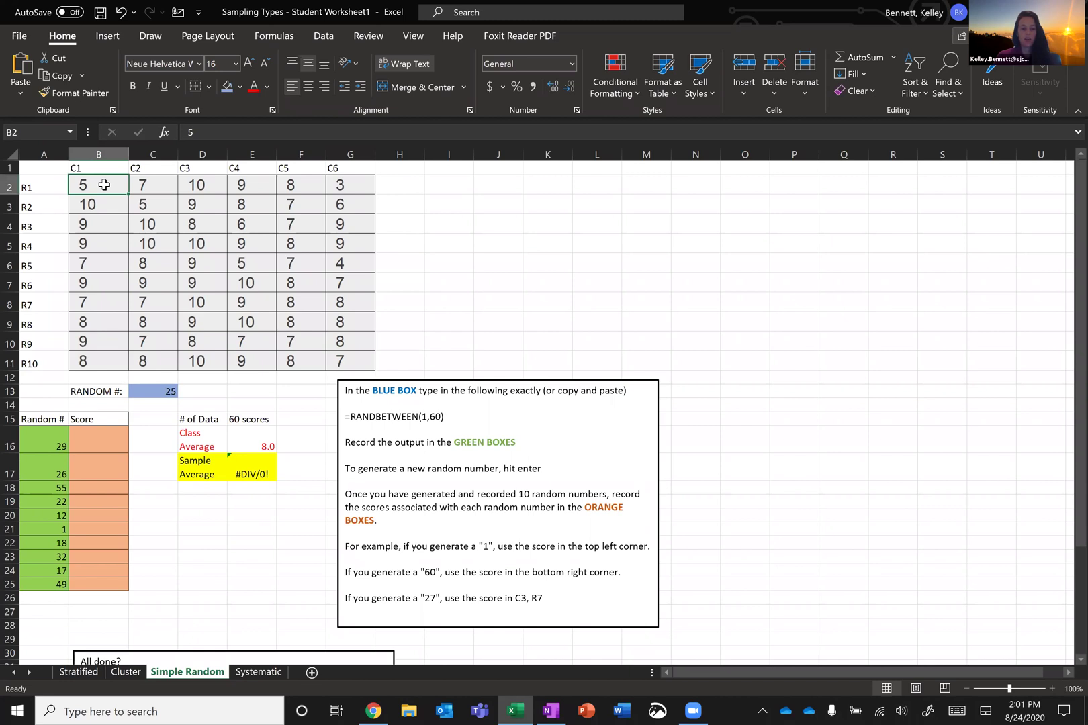
key(Down)
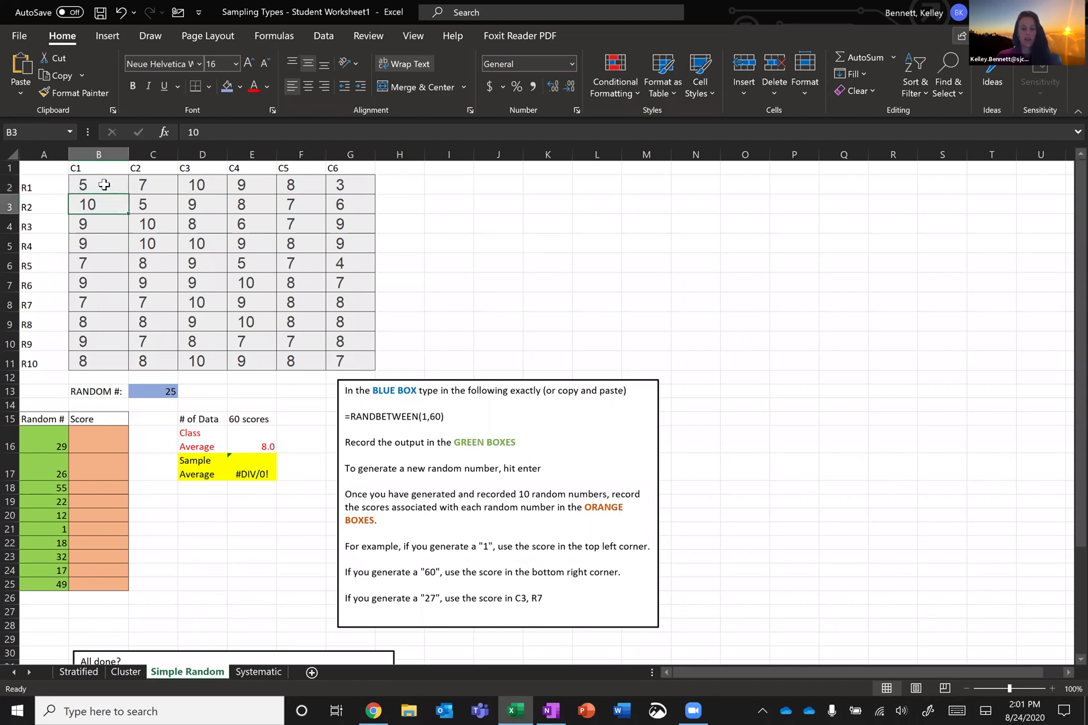
key(Down)
key(Down)
key(Down)
key(Down)
key(Down)
key(Down)
key(Down)
key(Down)
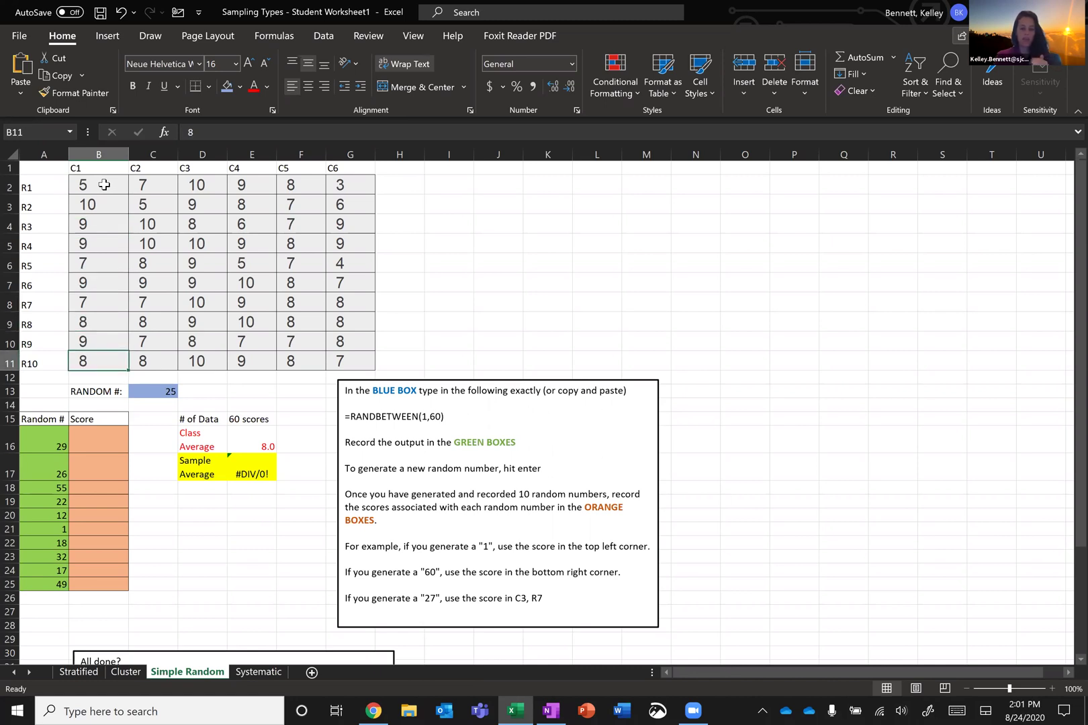
key(Right)
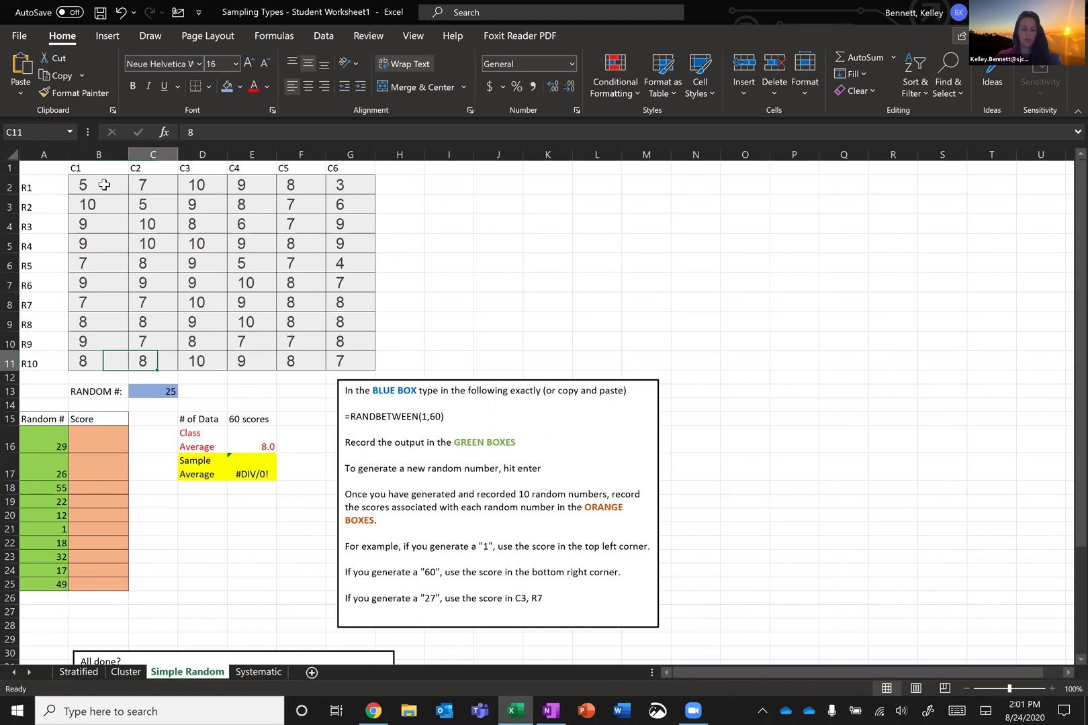
key(Up)
key(Up)
key(Up)
key(Up)
key(Up)
key(Up)
key(Up)
key(Up)
key(Up)
key(Up)
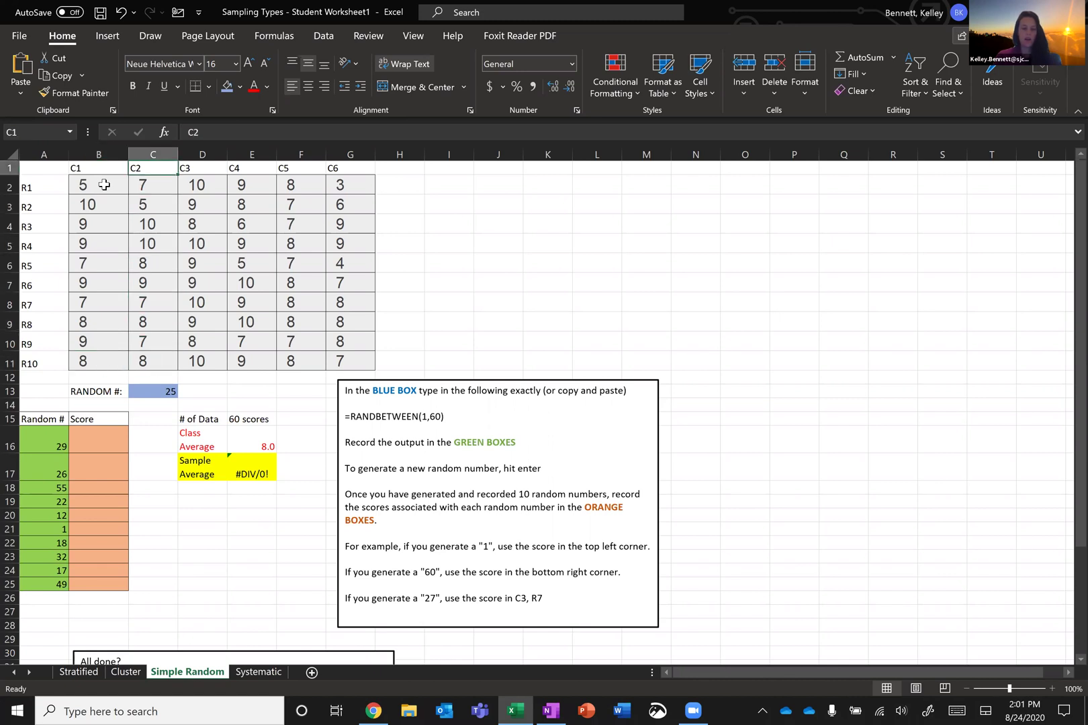
key(Down)
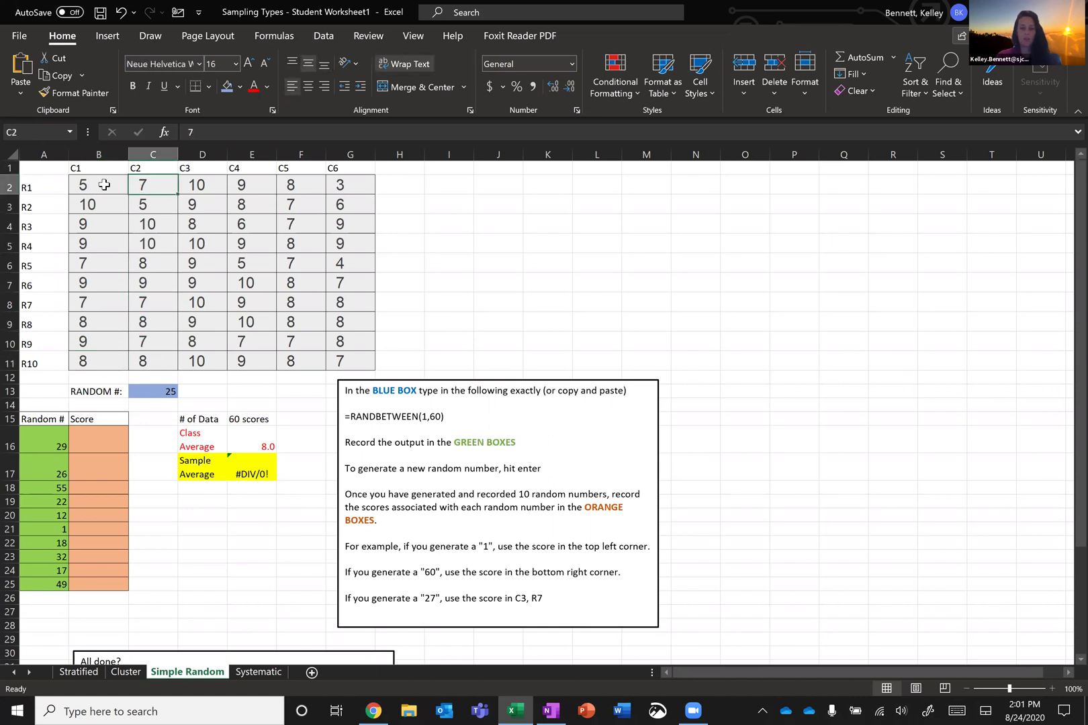
key(Down)
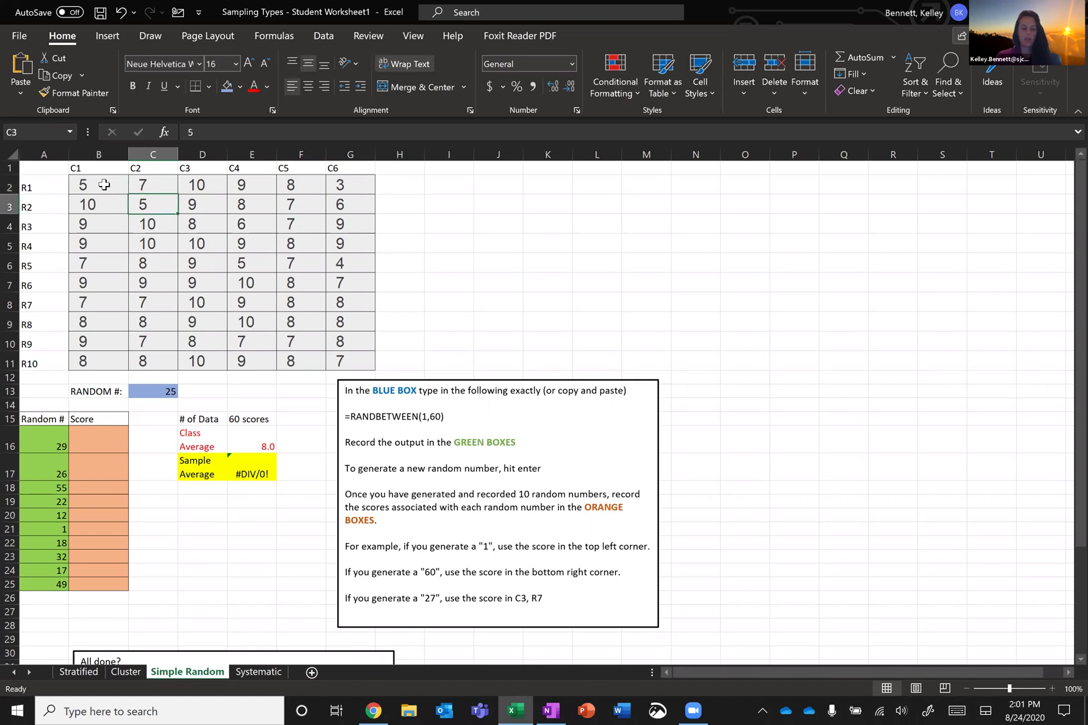
key(Down)
key(Down)
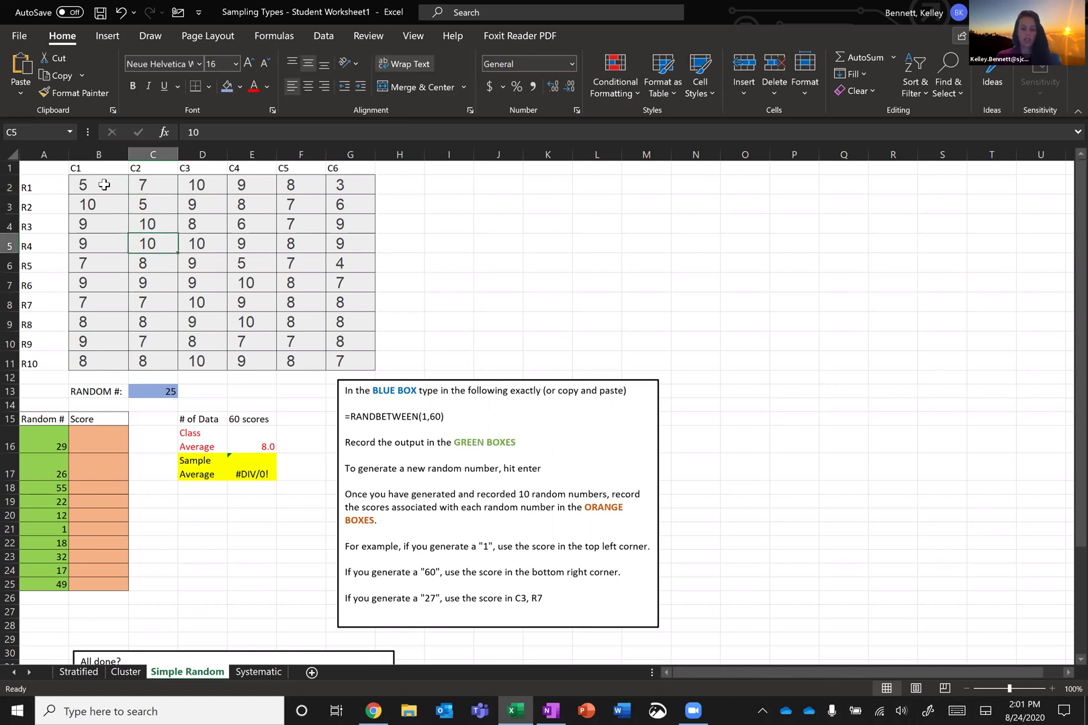
key(Down)
key(Down)
key(Down)
key(Down)
key(Down)
key(Down)
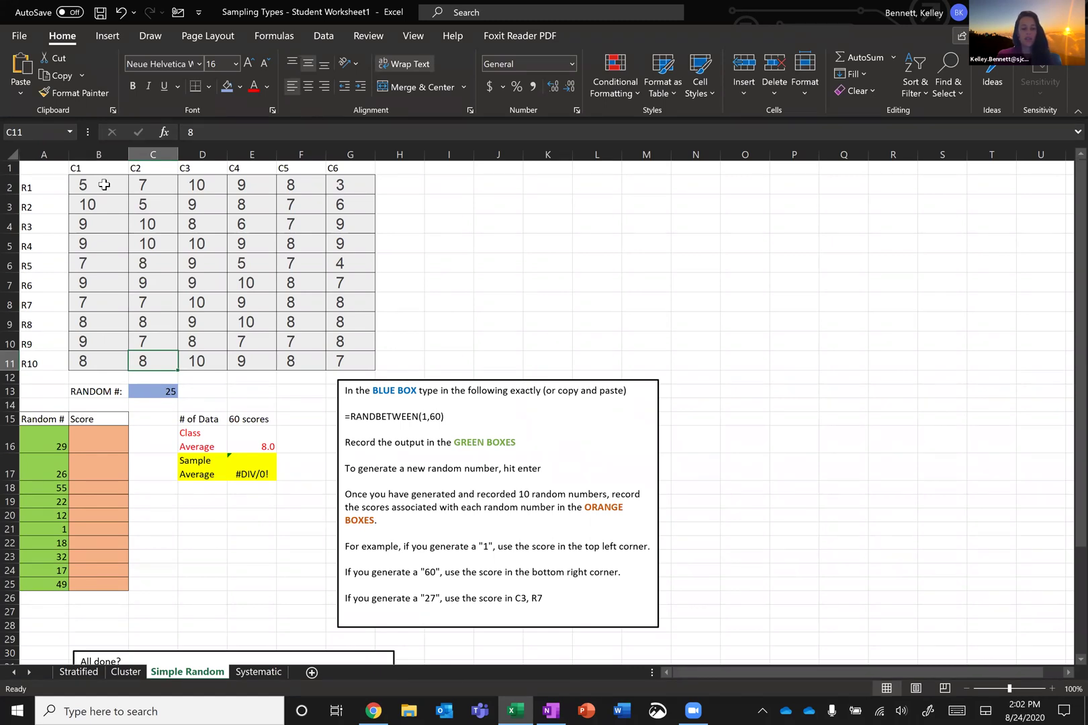
key(Right)
key(Up)
key(Up)
key(Up)
key(Up)
key(Up)
key(Up)
key(Up)
key(Up)
key(Up)
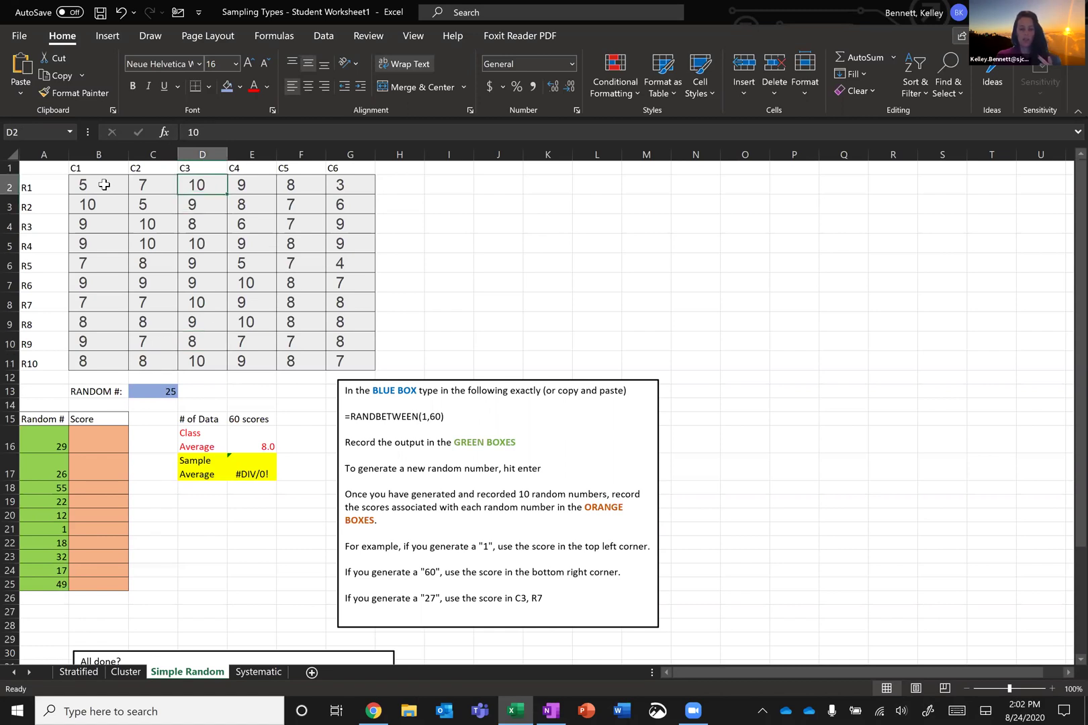
key(Down)
key(Down)
key(Down)
key(Down)
key(Down)
key(Down)
key(Down)
key(Down)
key(Down)
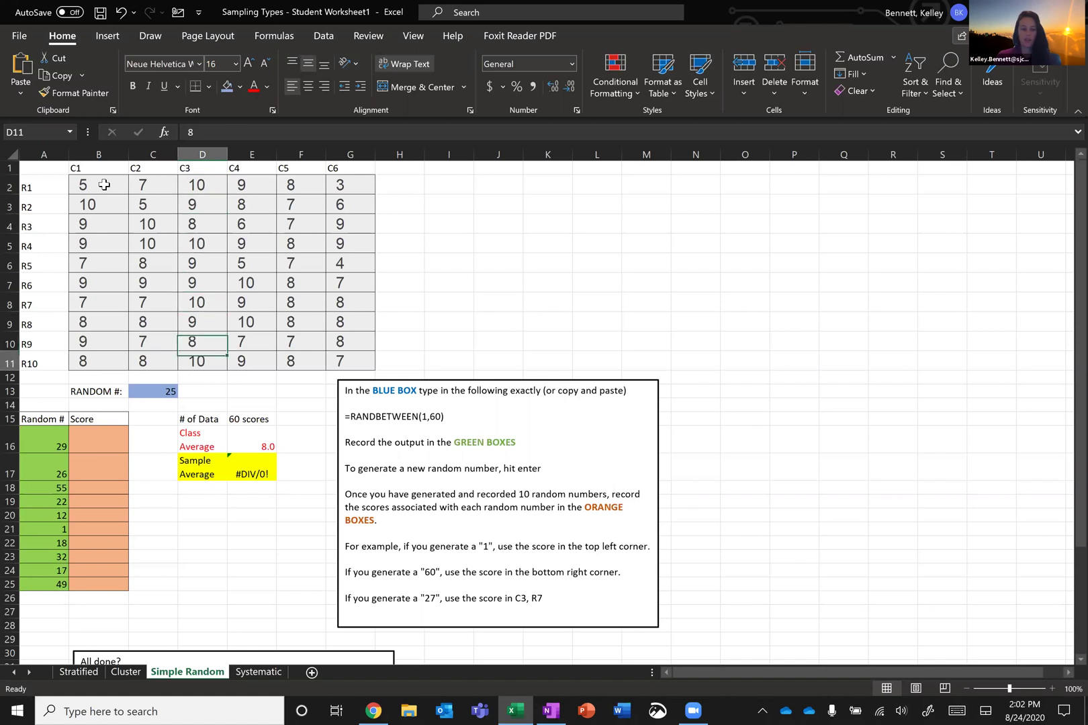
key(Up)
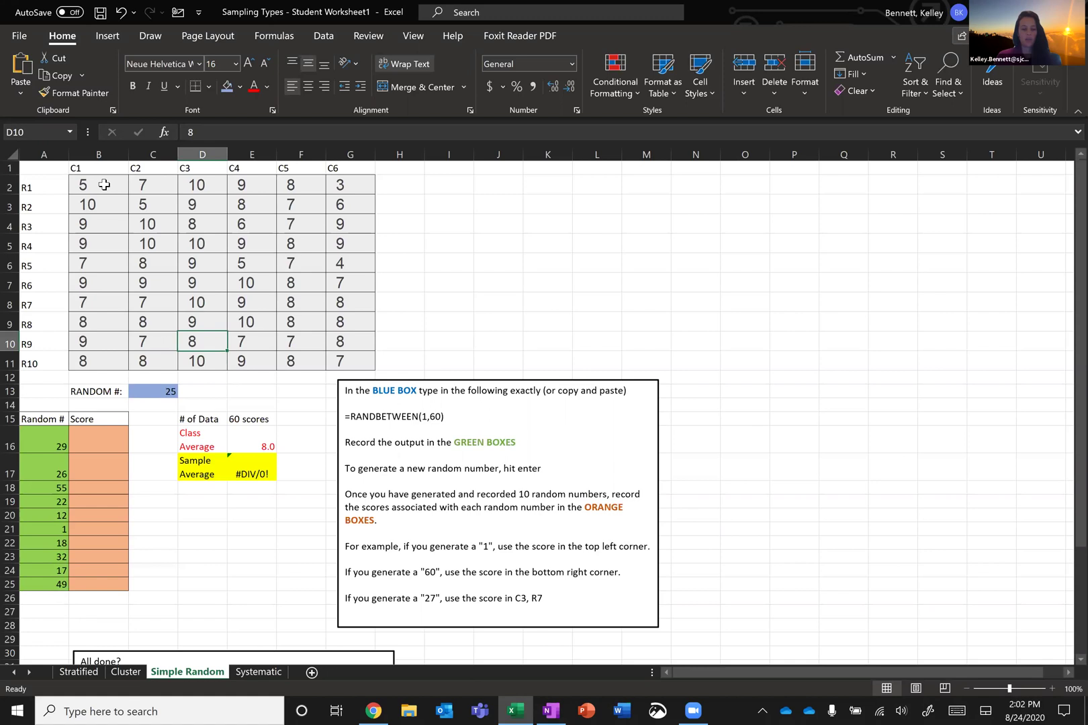
Fill the score 8 at C3, R9 (D10) with Gold, Accent 4, Lighter 80%
click(239, 87)
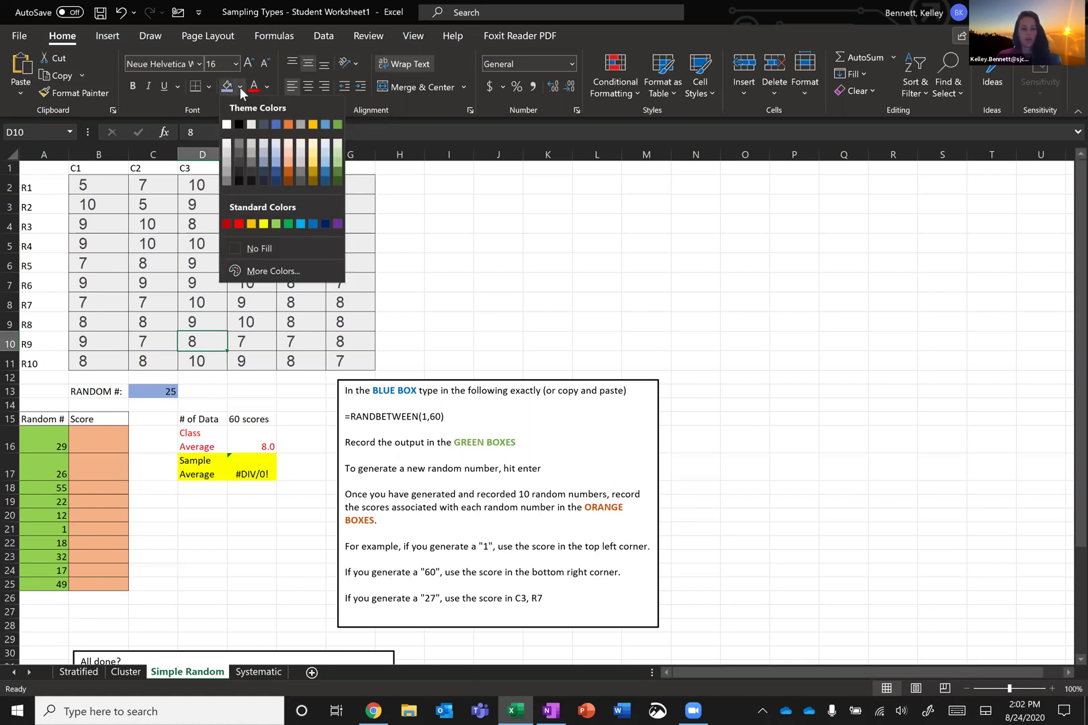
click(313, 147)
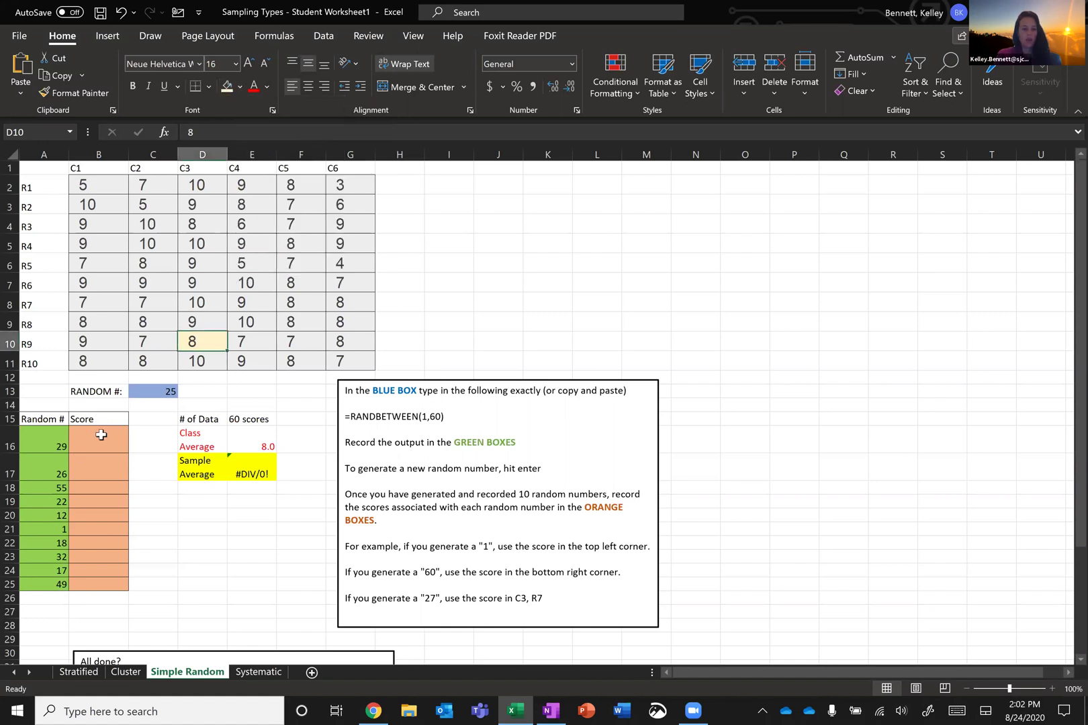
Record score 8 for random number 29 and score 9 for 26 in B16:B17
click(100, 435)
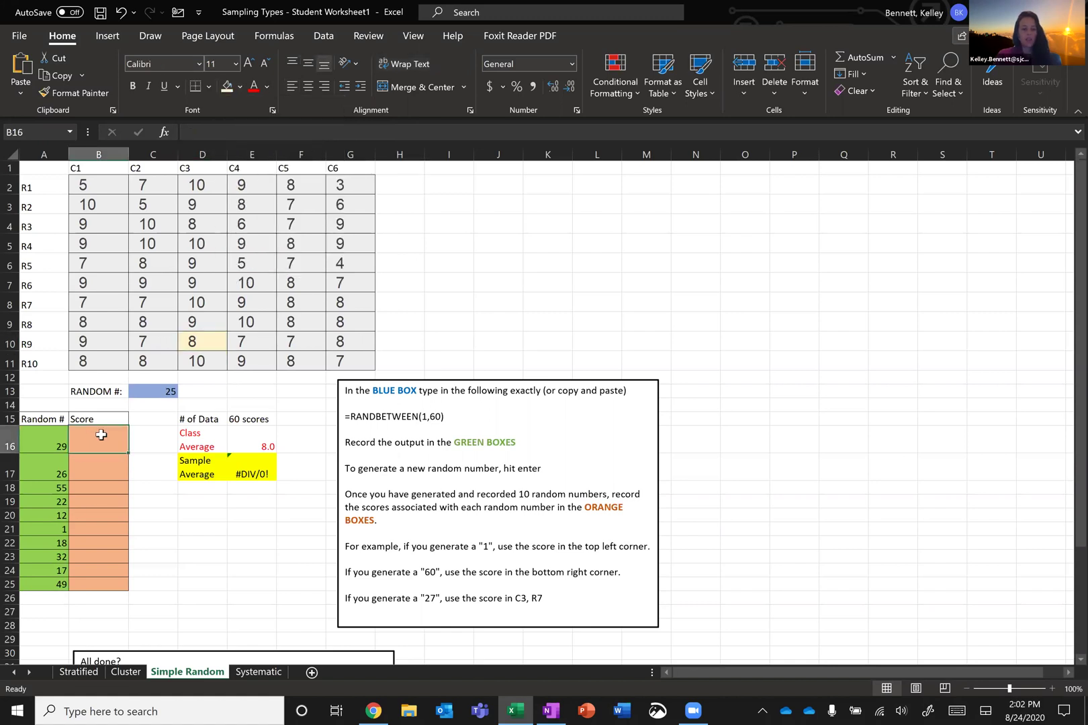
text(8)
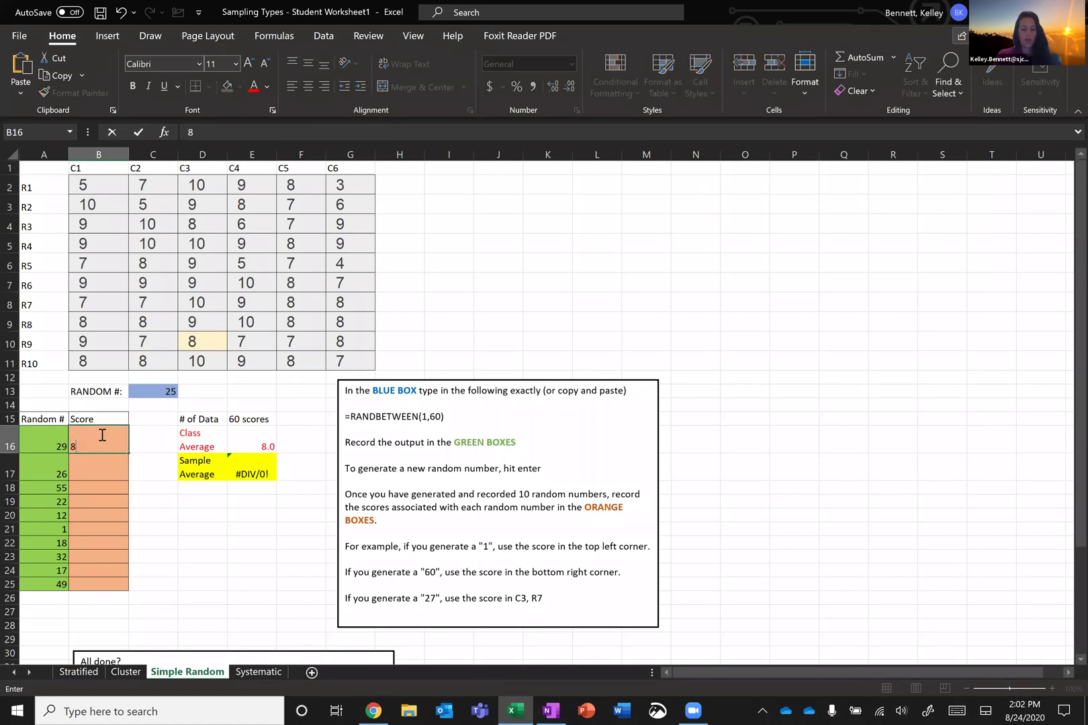
key(Return)
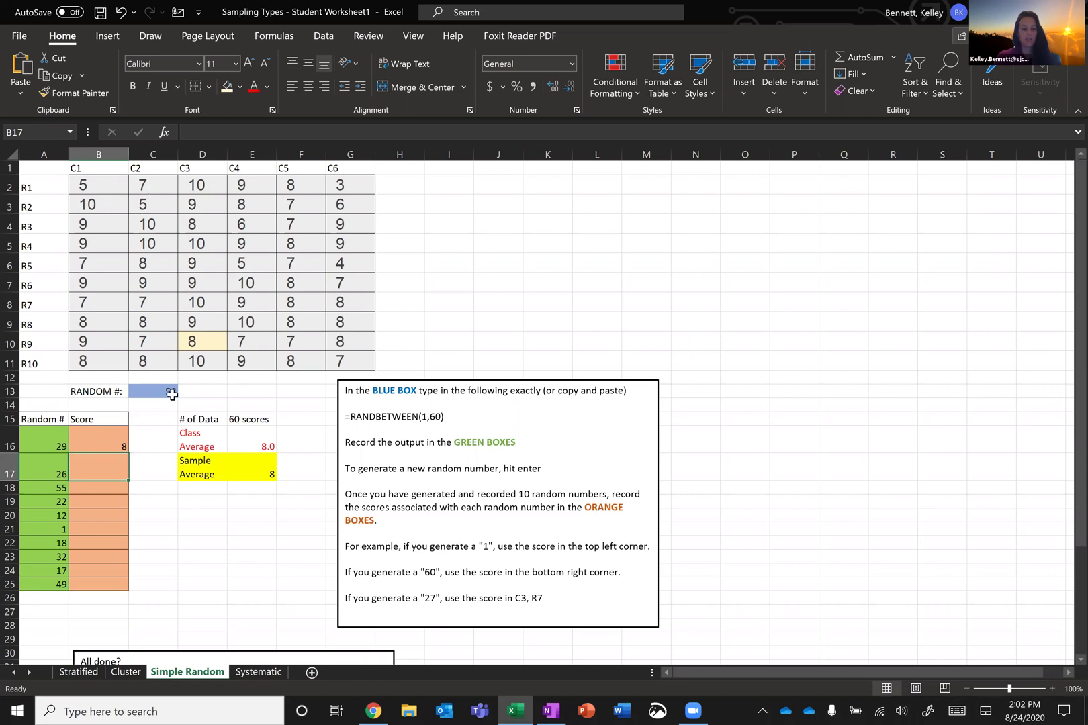
click(208, 186)
key(Down)
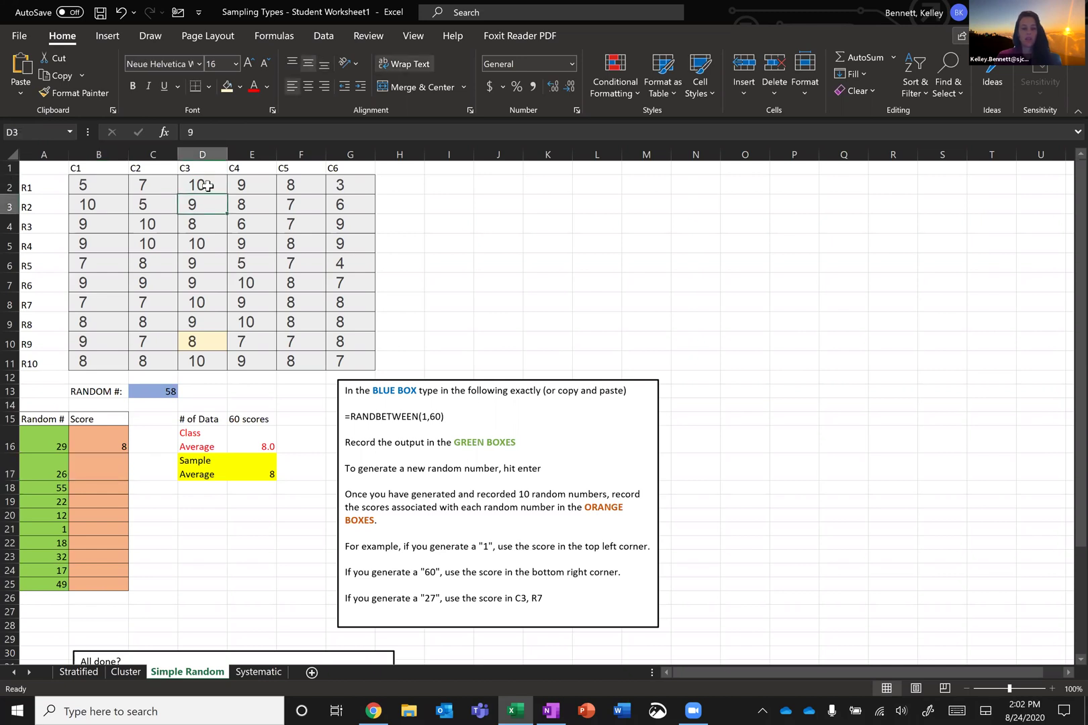
key(Down)
key(Down)
key(Down)
key(Down)
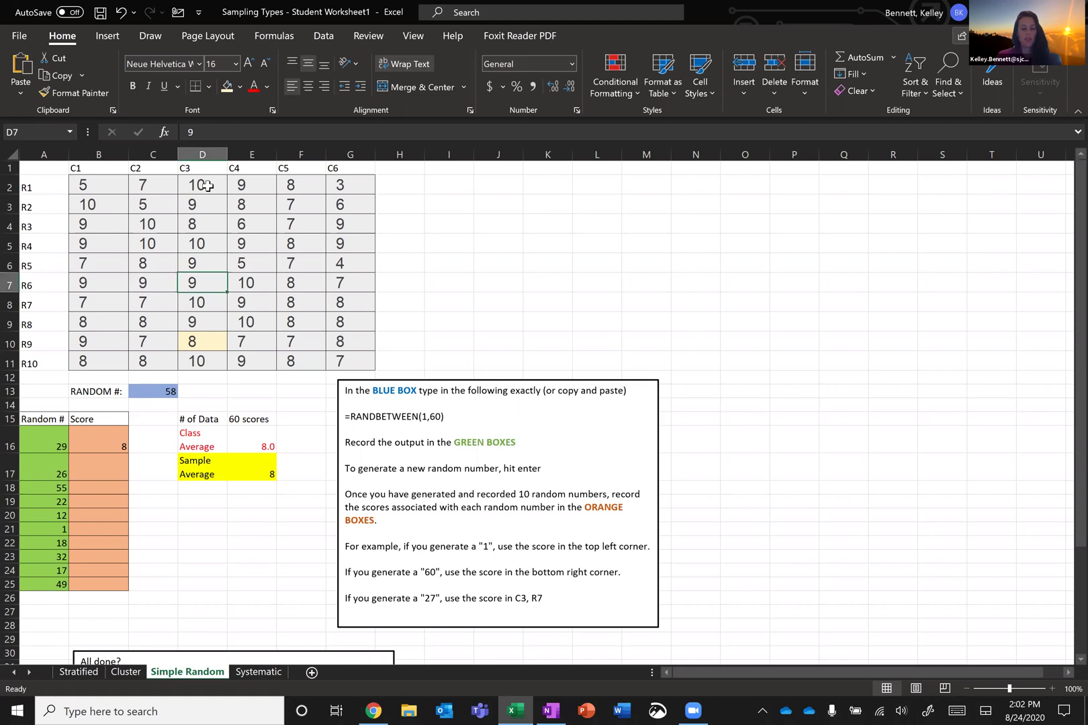
click(104, 468)
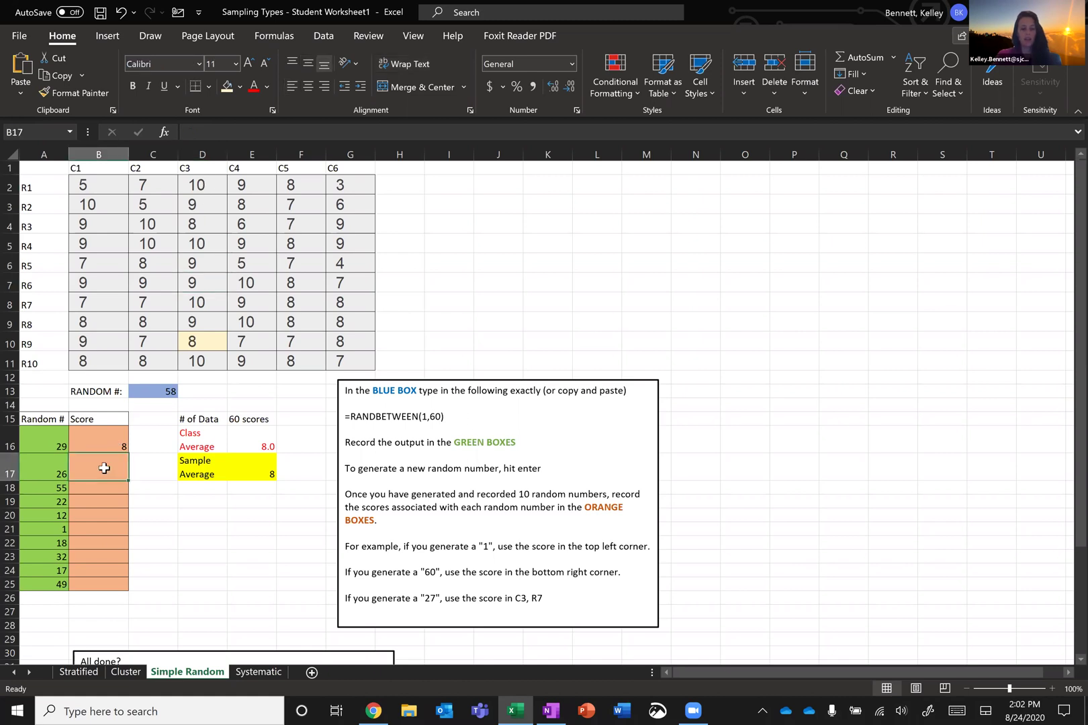
text(9)
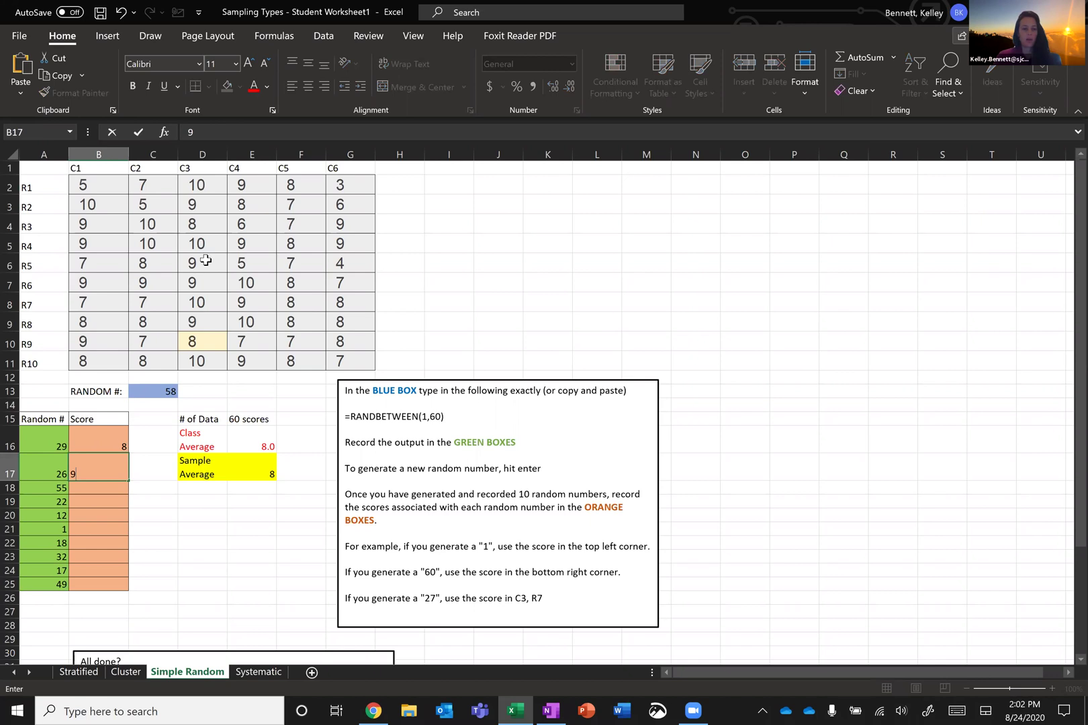
Shade the grid score 9 light gold and locate the 55th score at C6, R5
click(201, 283)
click(227, 88)
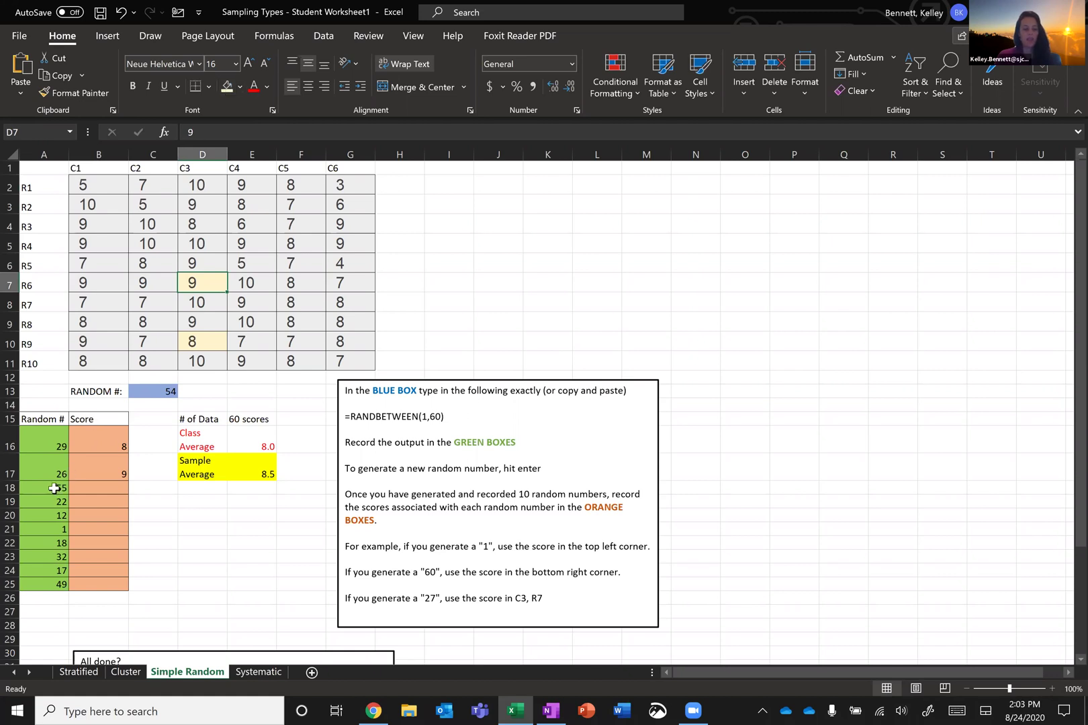
click(342, 365)
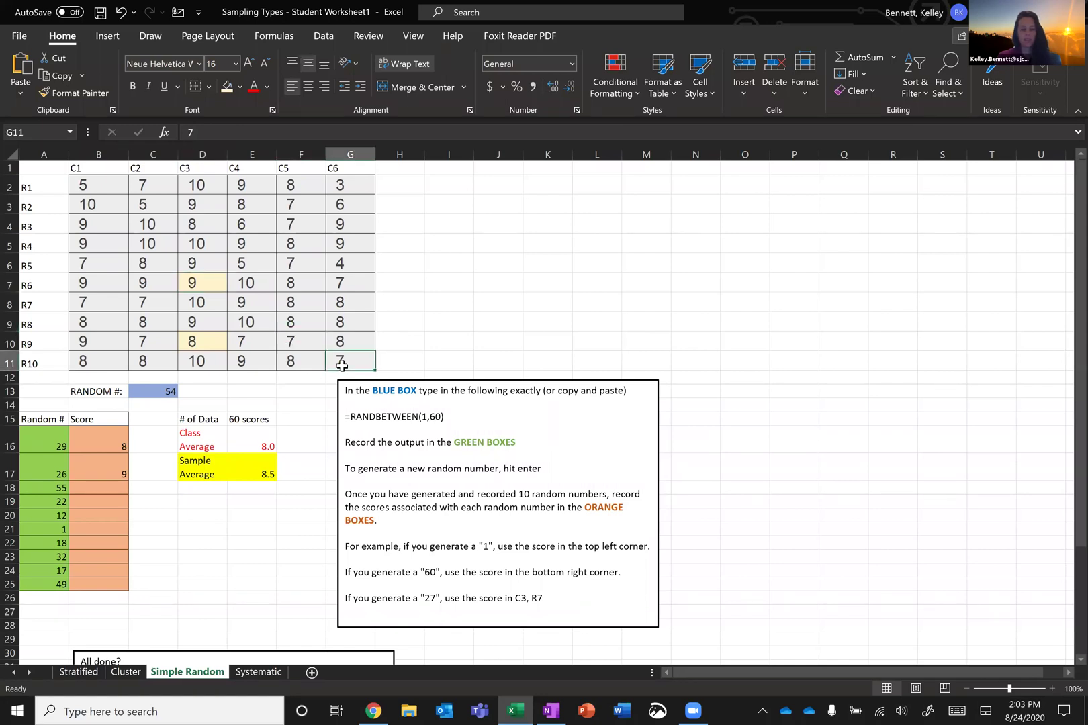
key(Up)
key(Up)
key(Up)
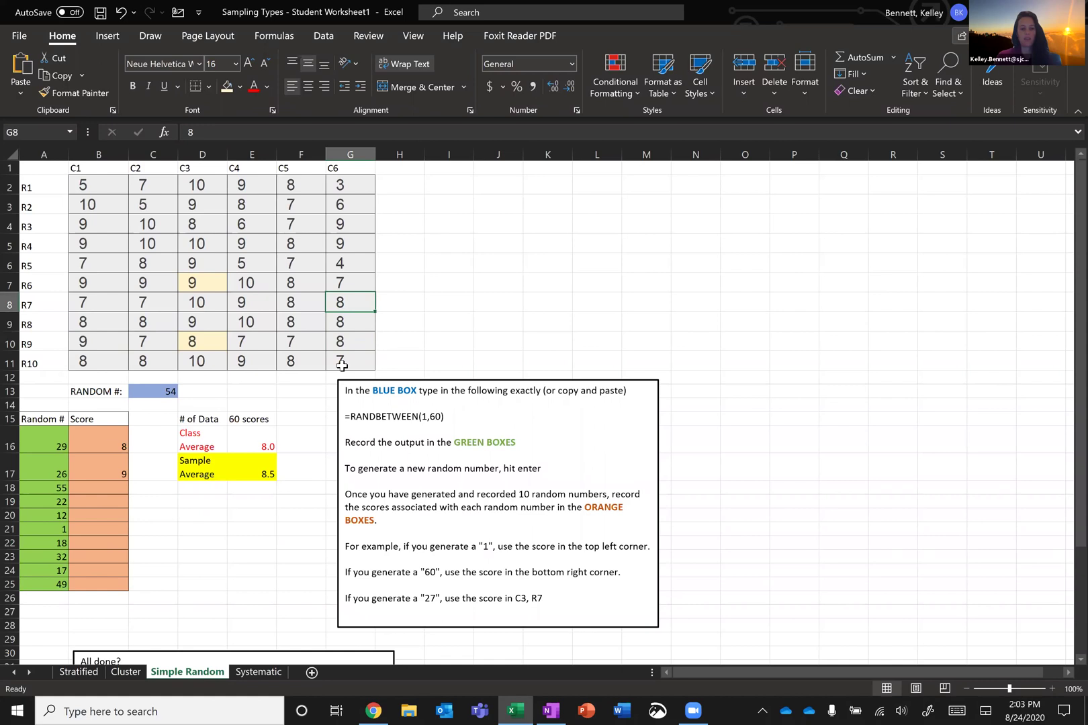
key(Up)
key(Up)
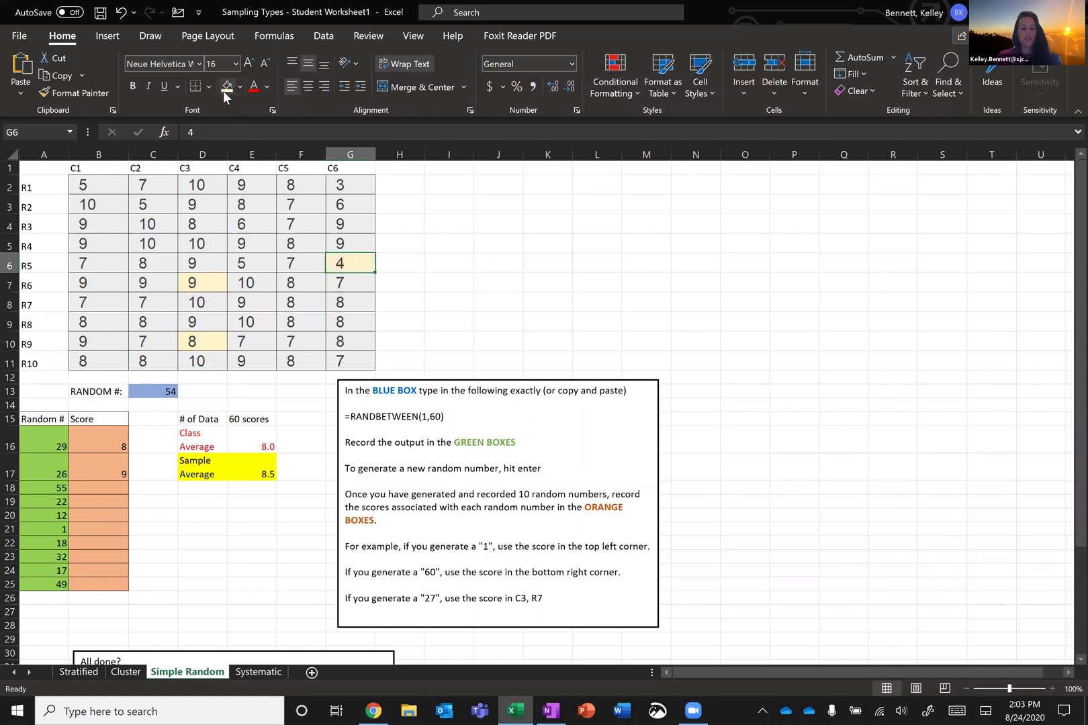
Record score 4 beside random number 55 and score 9 beside 22
click(104, 488)
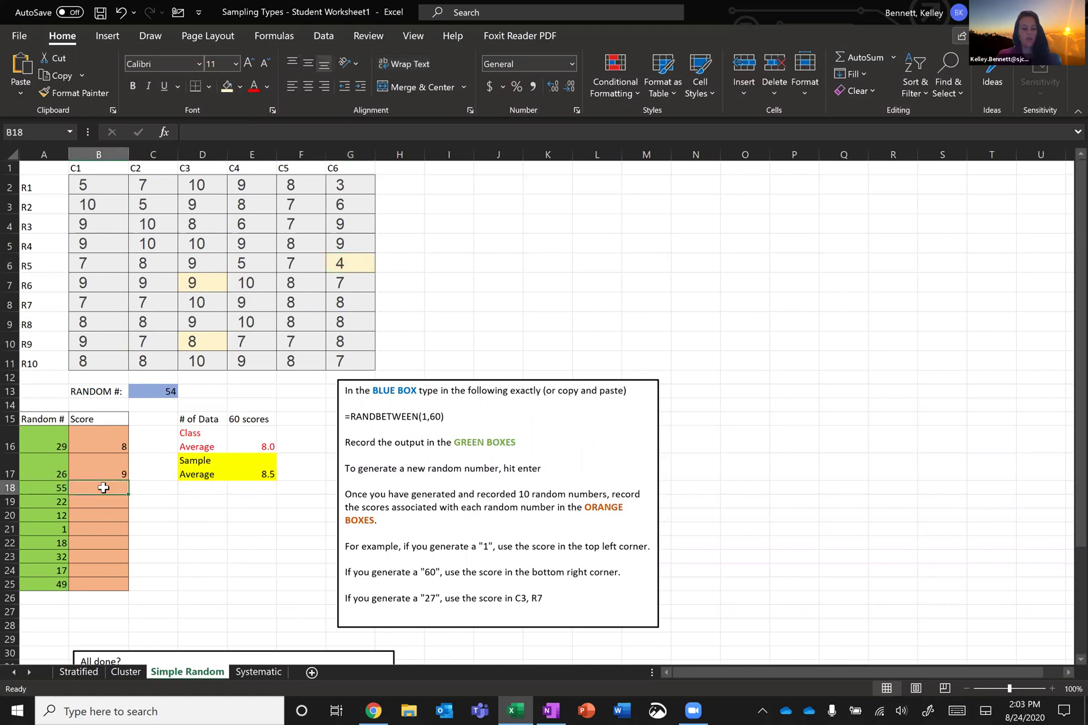
text(4)
key(Return)
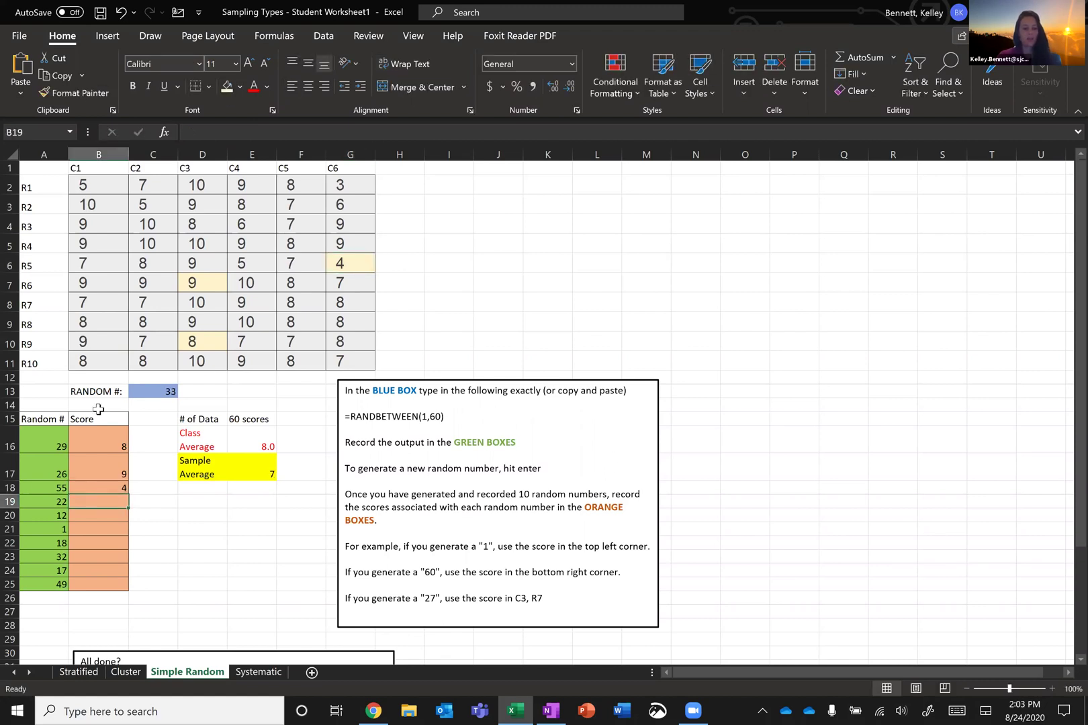
click(210, 186)
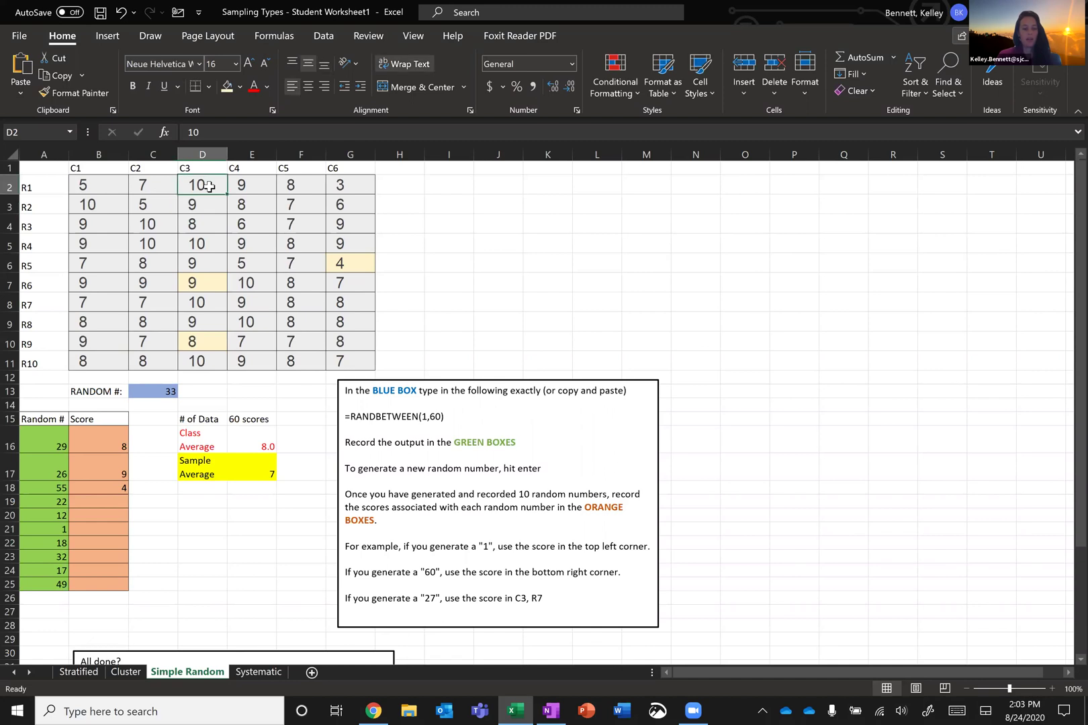
key(Down)
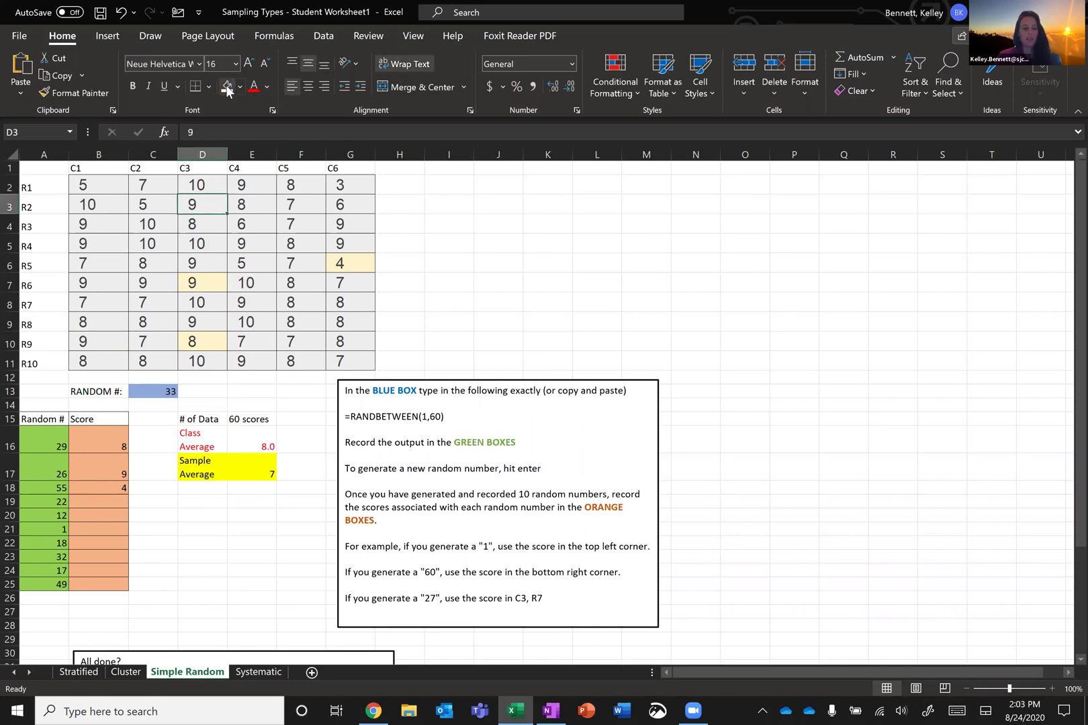
click(100, 502)
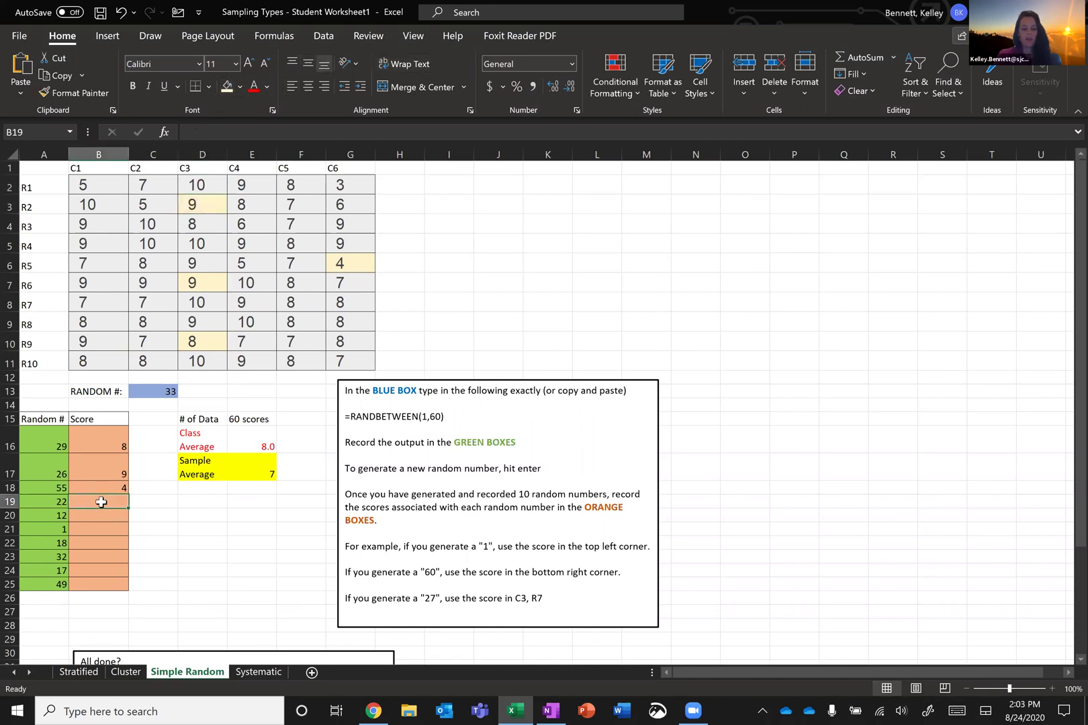
text(9)
key(Return)
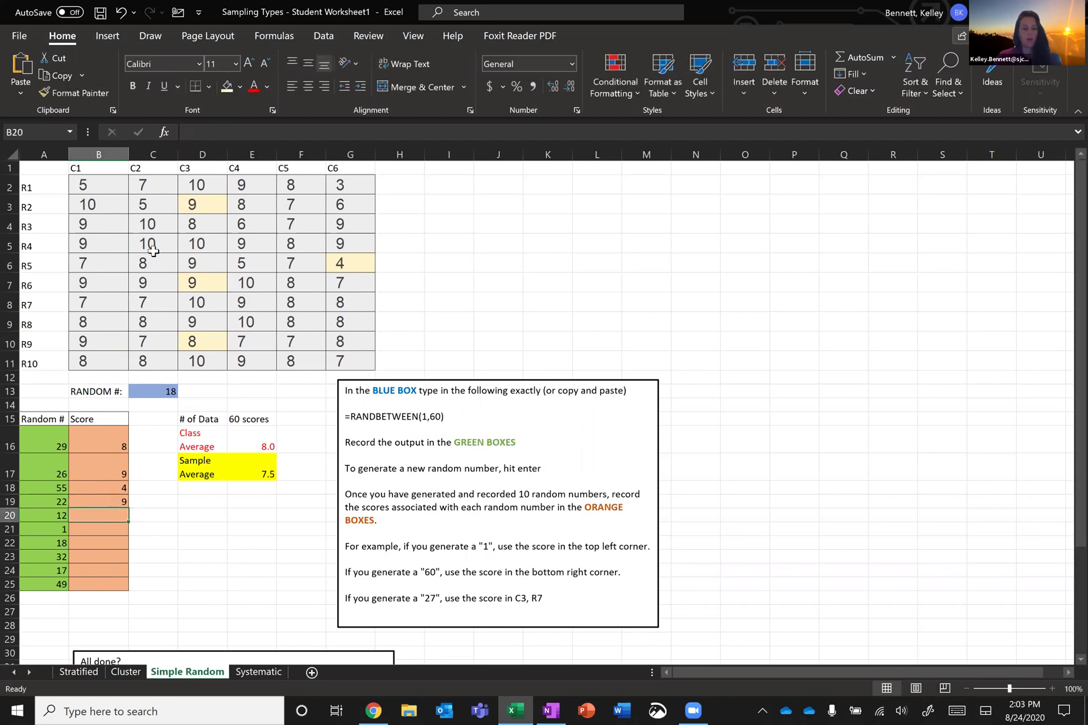
Record score 5 beside both random numbers 12 and 1
click(153, 204)
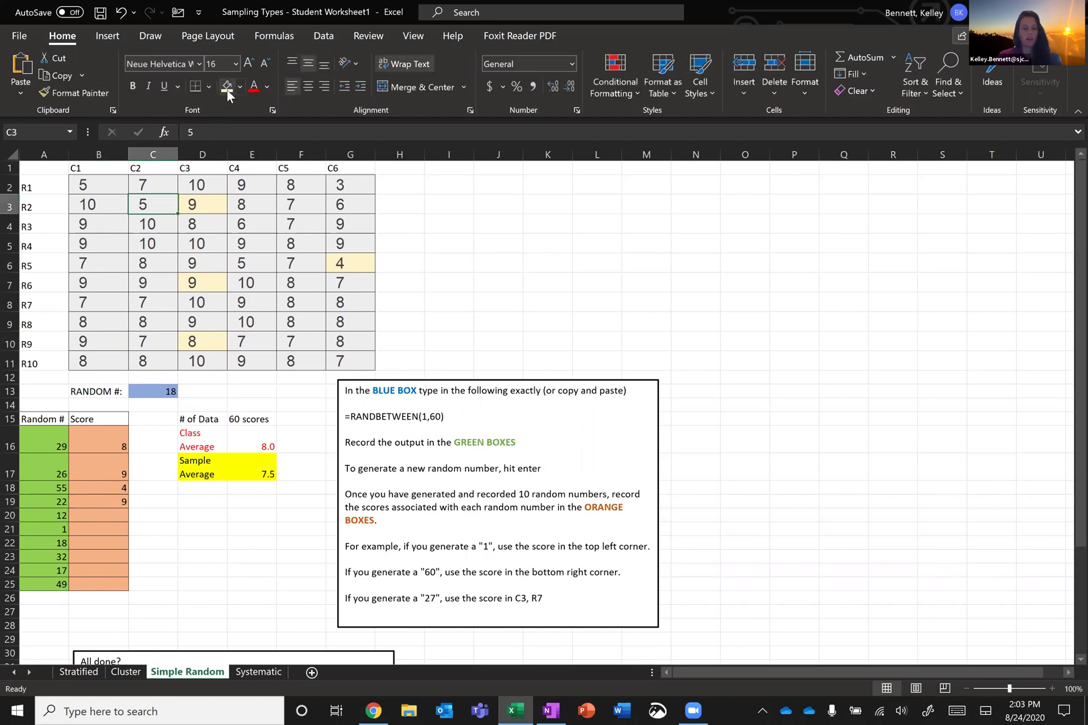
click(108, 515)
text(5)
key(Return)
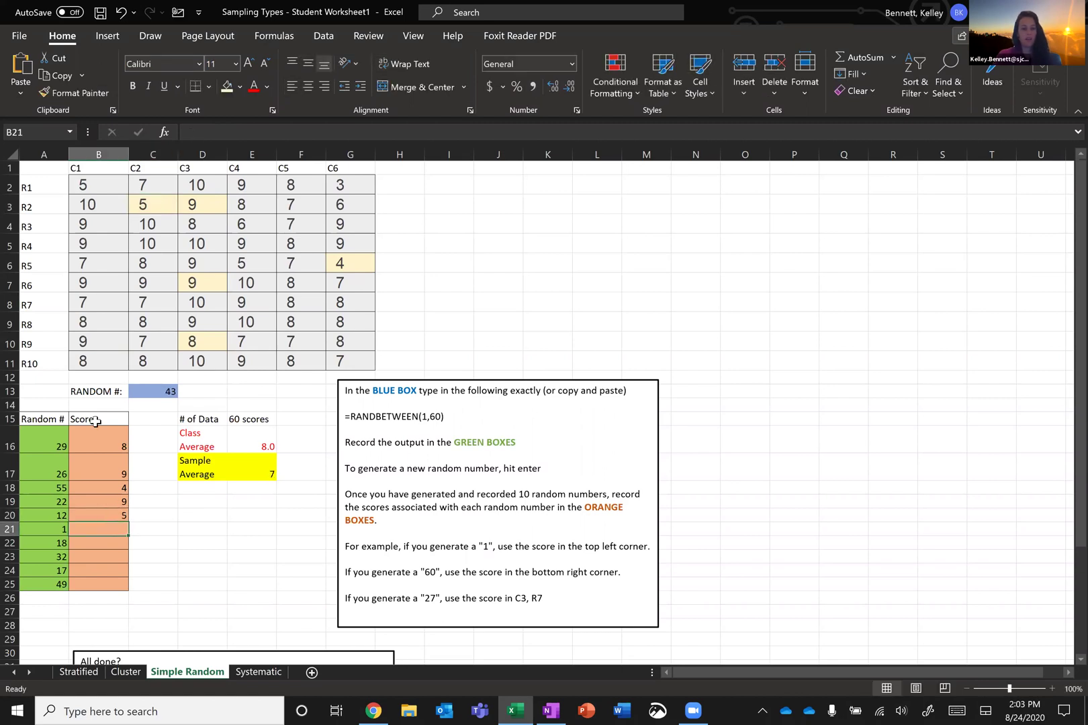
click(95, 183)
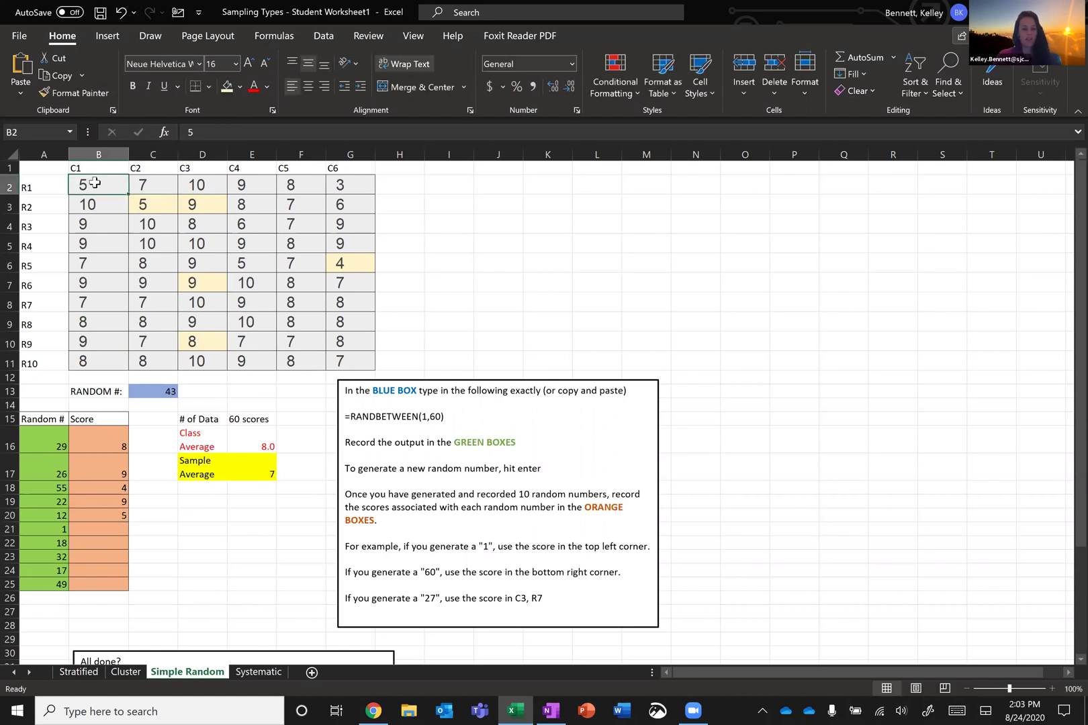
click(117, 529)
text(5)
key(Return)
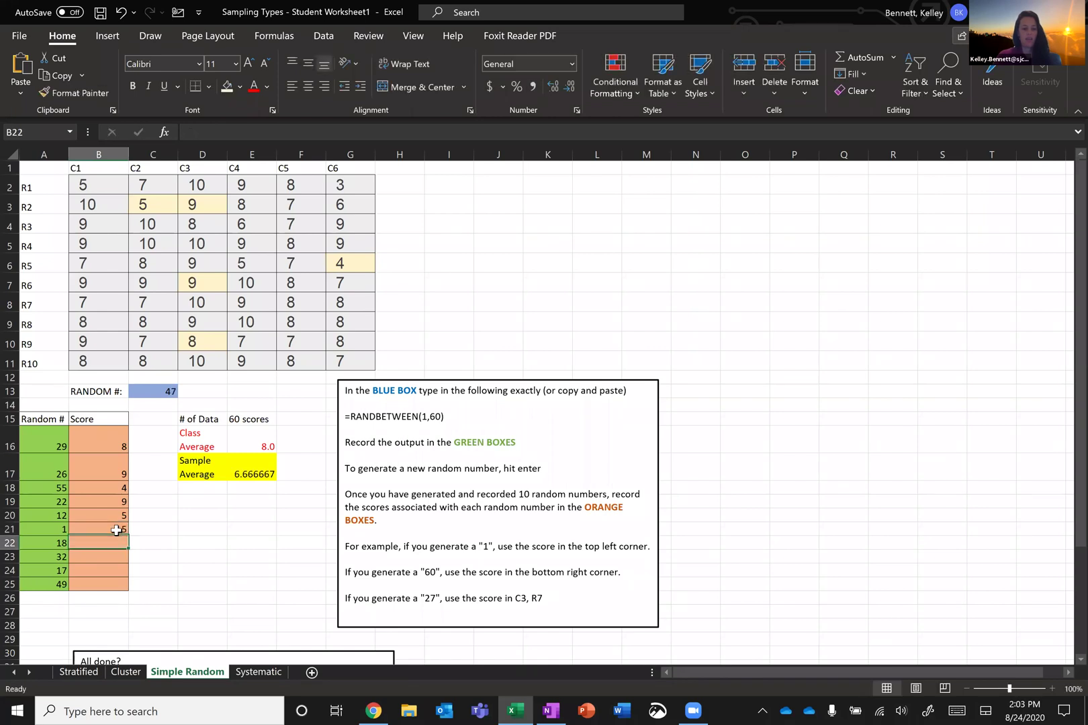
Shade the 8 at C2, R8 yellow and record score 8 beside random number 18
click(145, 362)
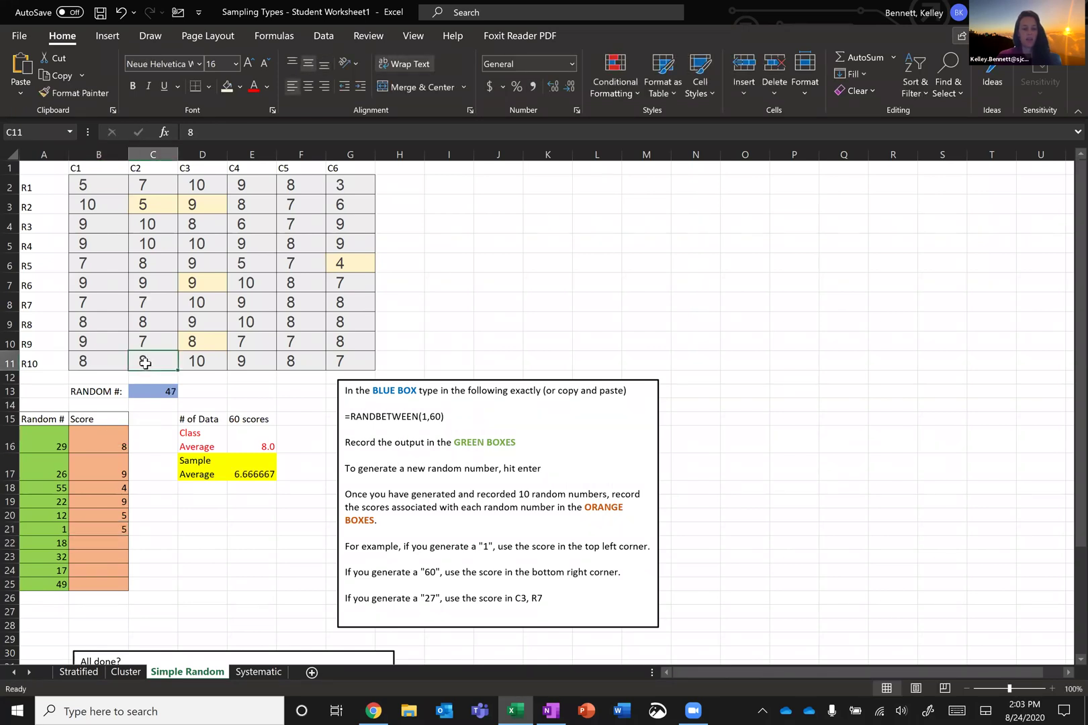
key(Up)
key(Up)
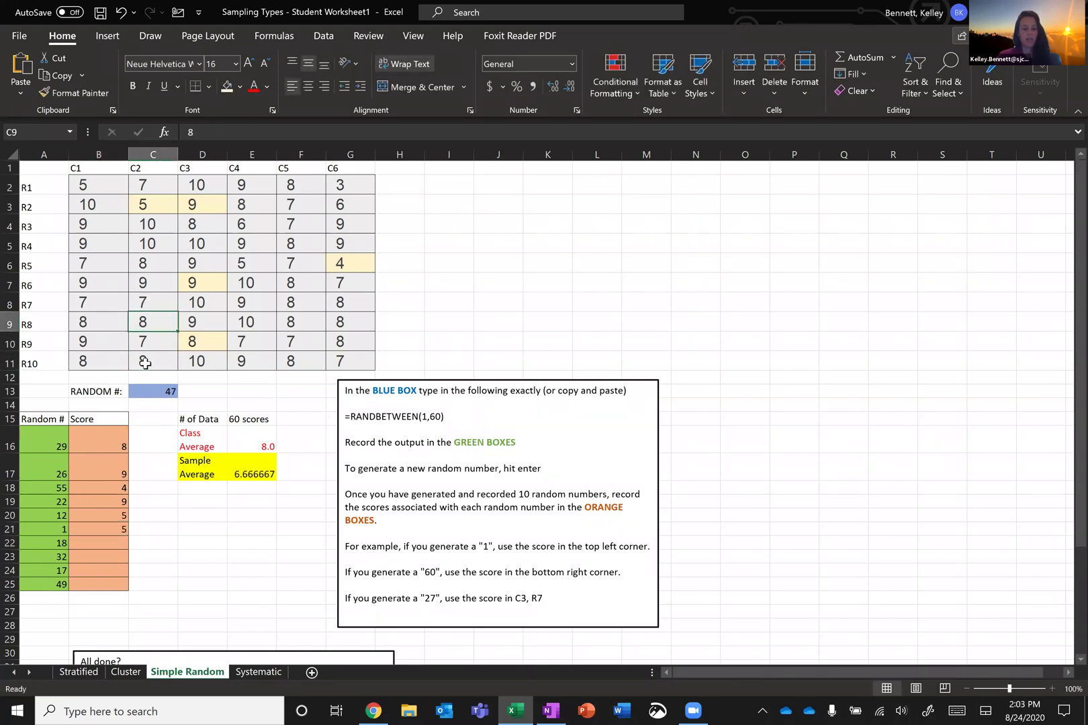
click(226, 91)
click(110, 543)
text(8)
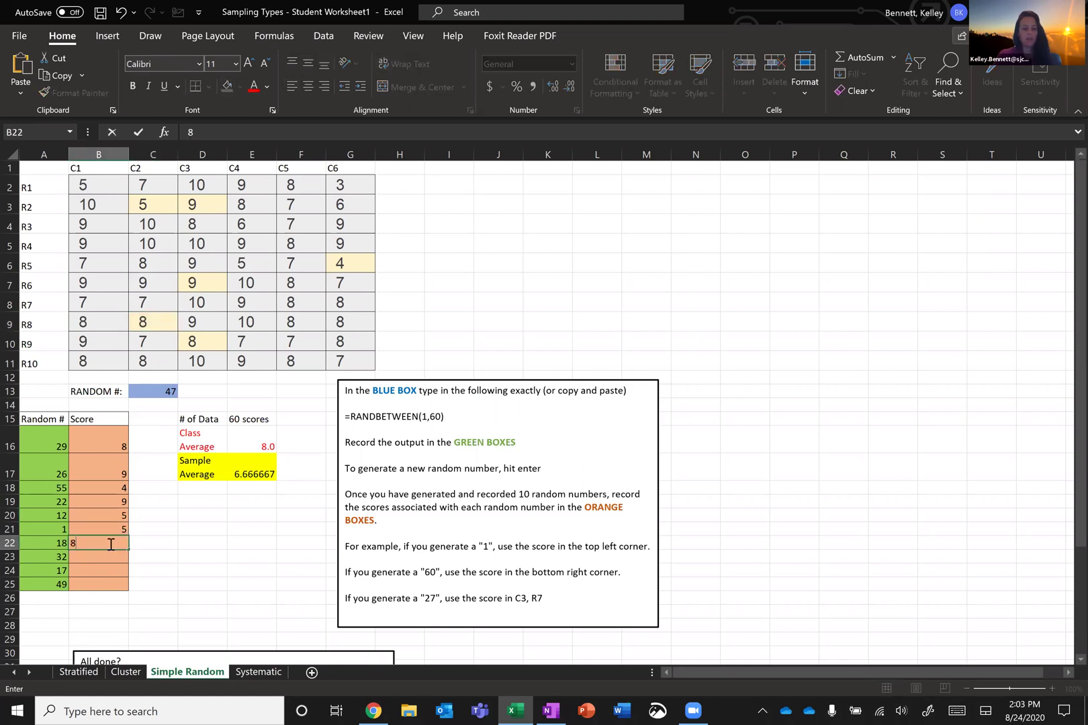
key(Return)
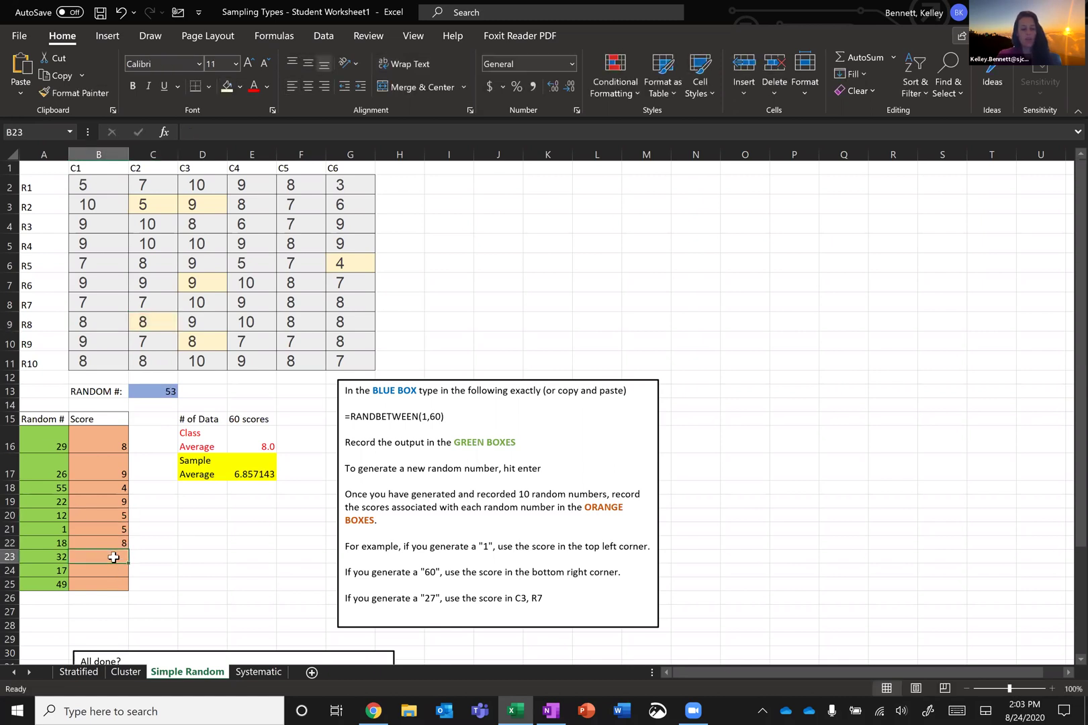
Find the 8 at C4, R2 and record score 8 beside random number 32
click(93, 187)
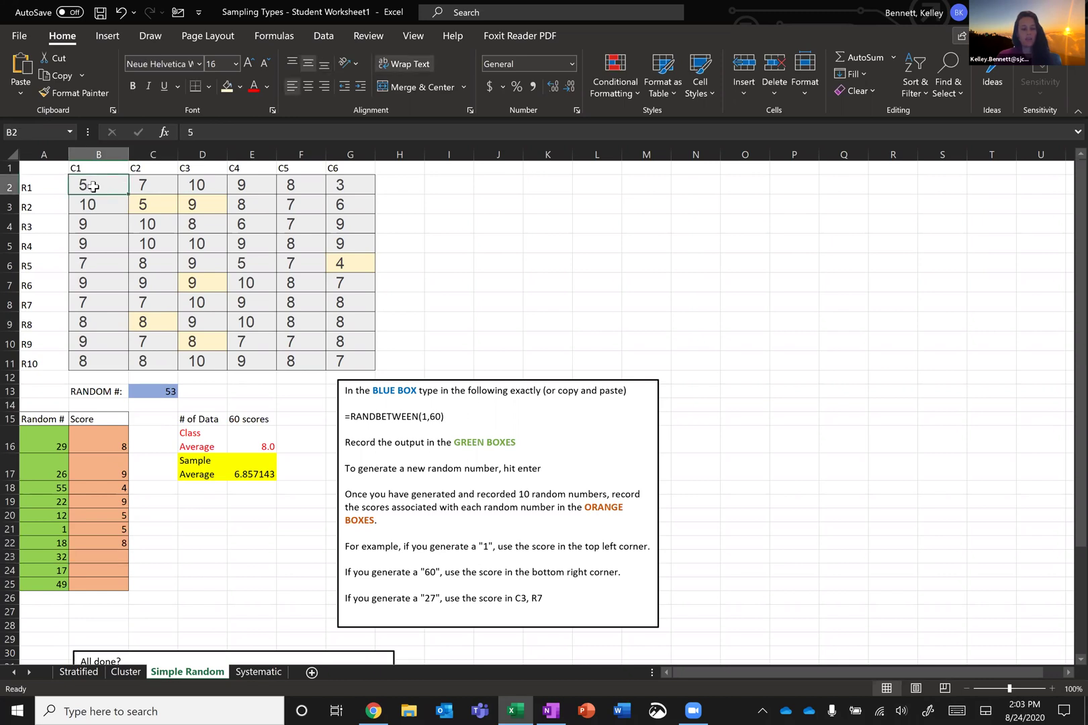
key(Right)
key(Right)
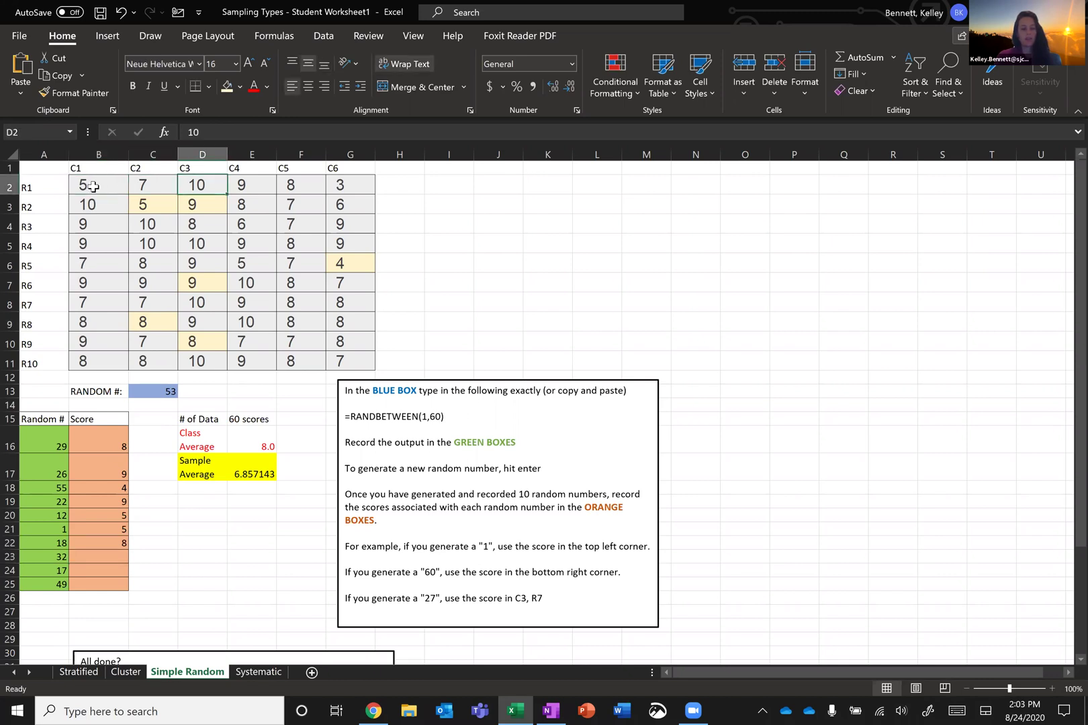
key(Right)
key(Down)
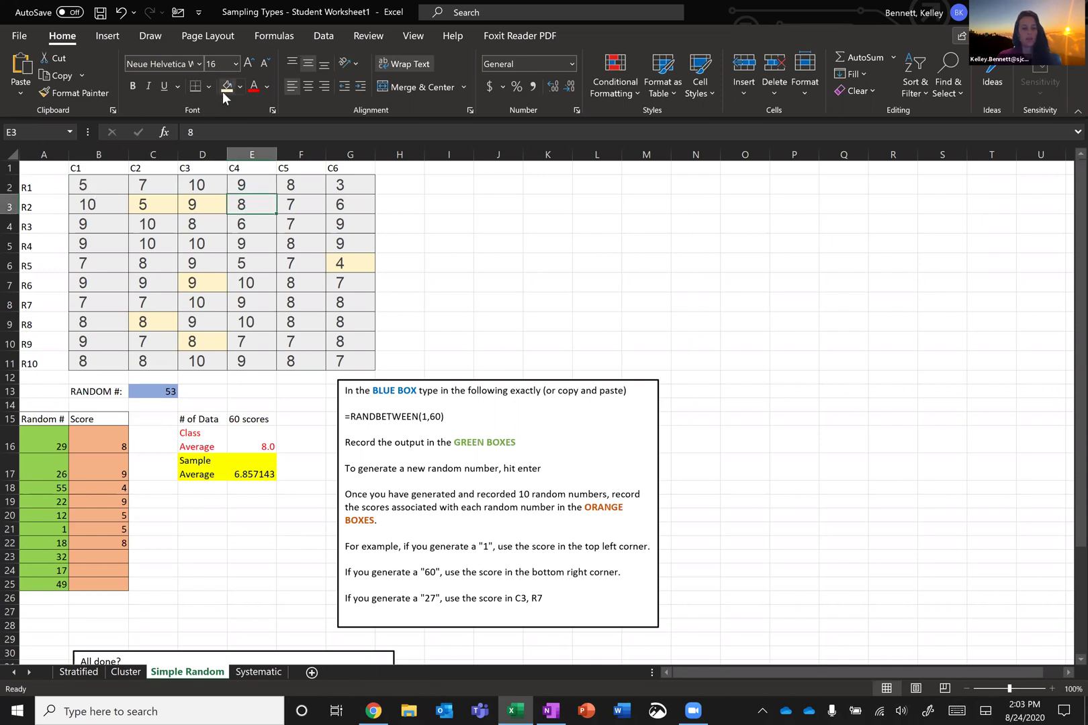
click(105, 557)
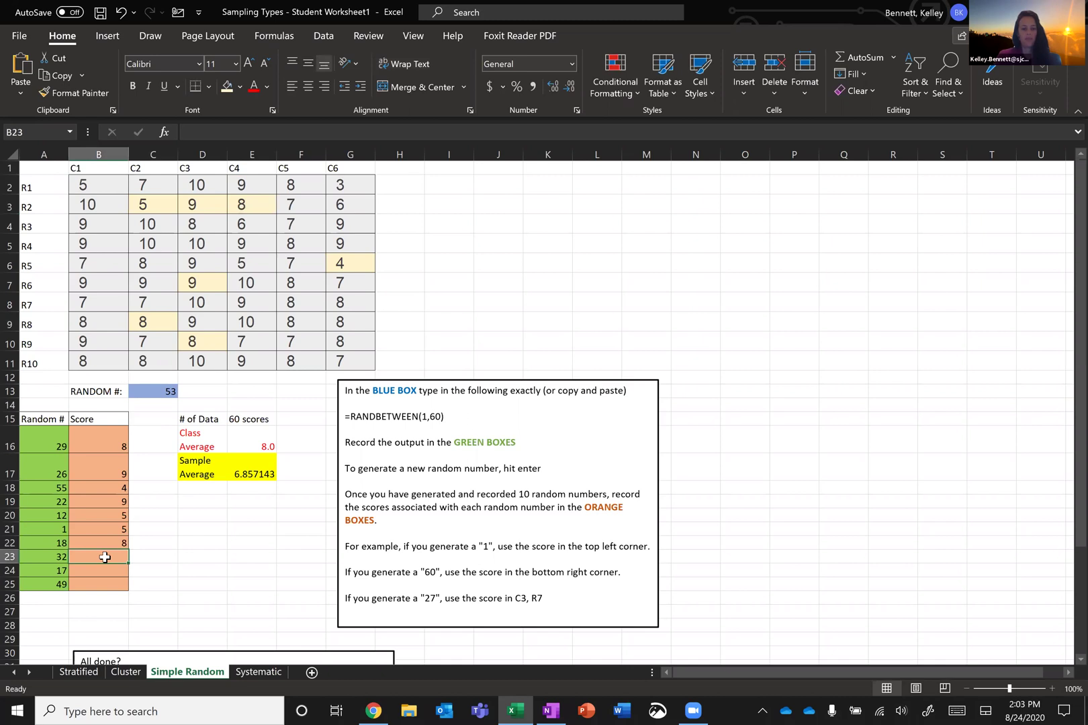
text(8)
key(Return)
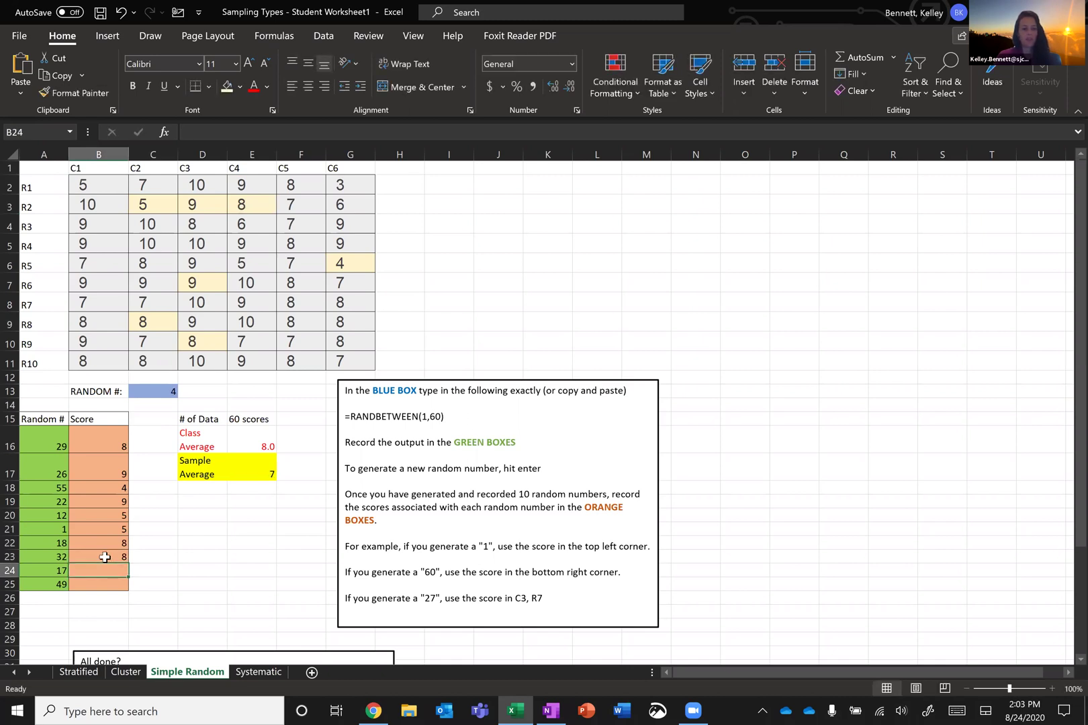
Record score 7 beside random numbers 17 and 49, from C2, R7 and C5, R9
click(154, 368)
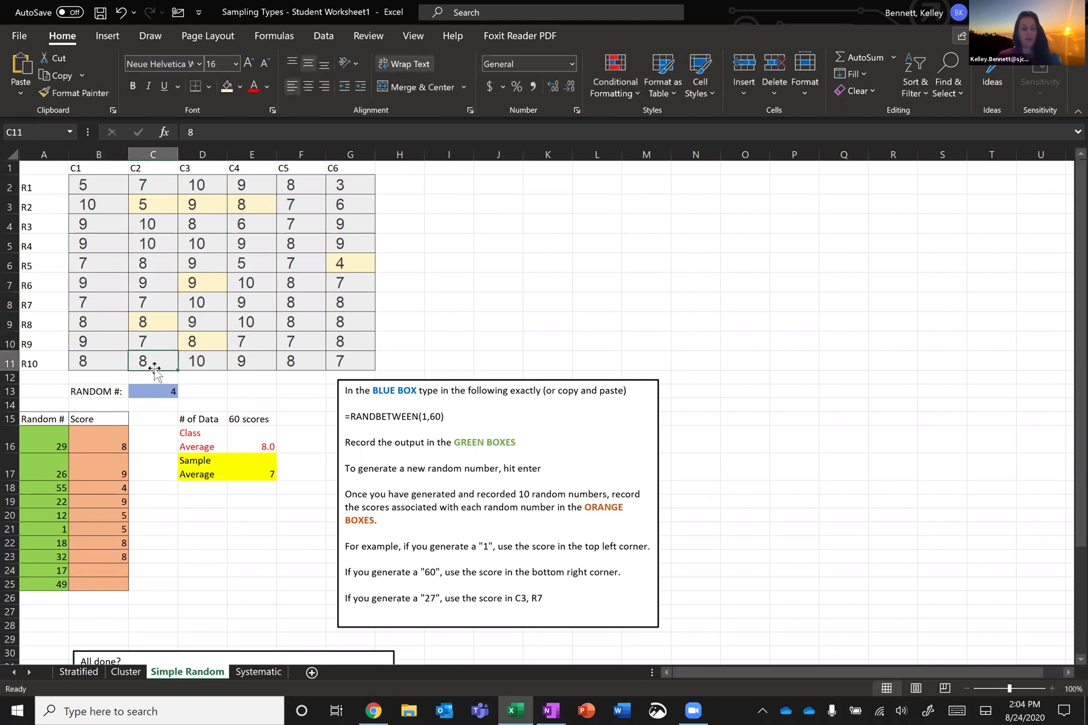
key(Up)
key(Up)
key(Up)
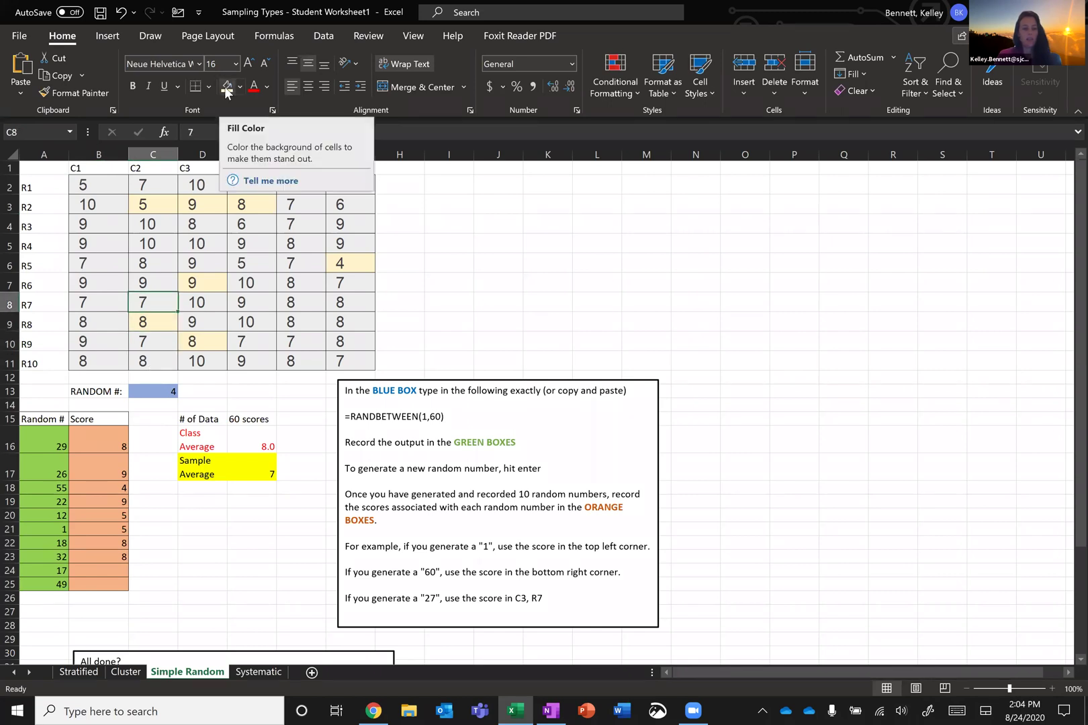
click(104, 567)
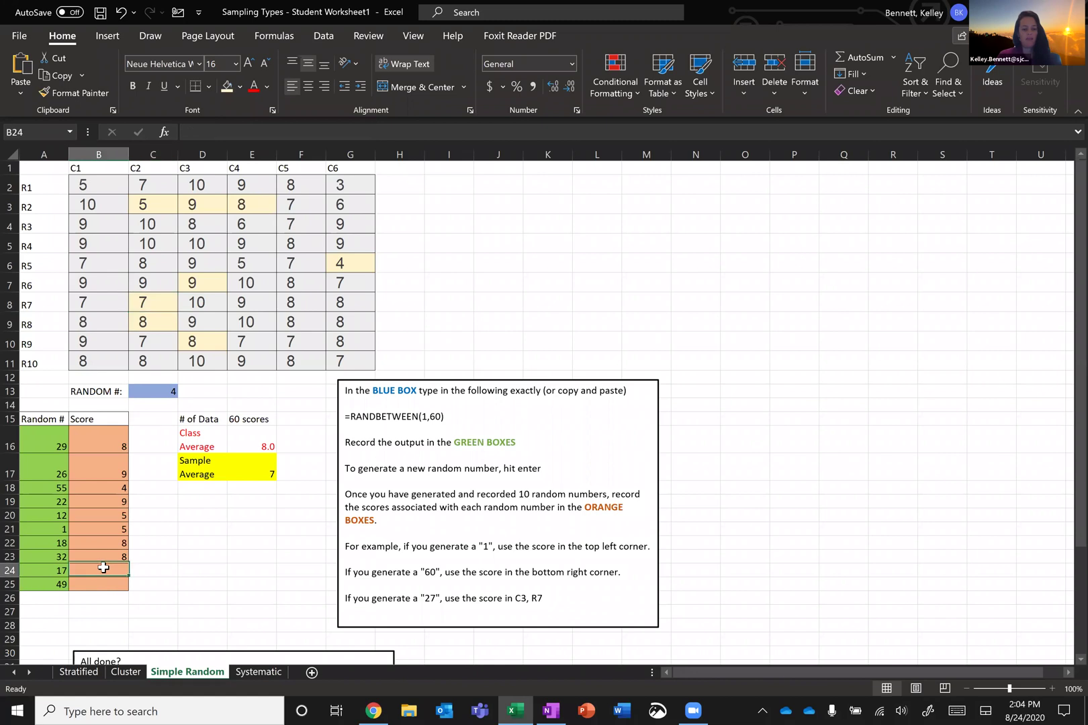
text(7)
key(Return)
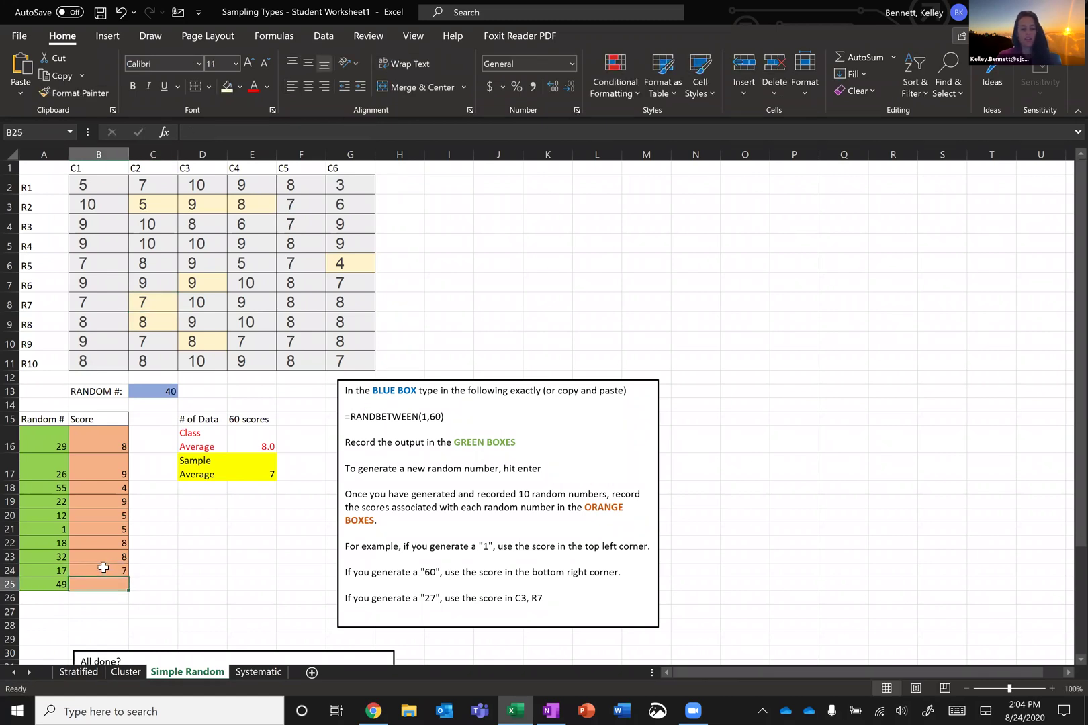
click(308, 362)
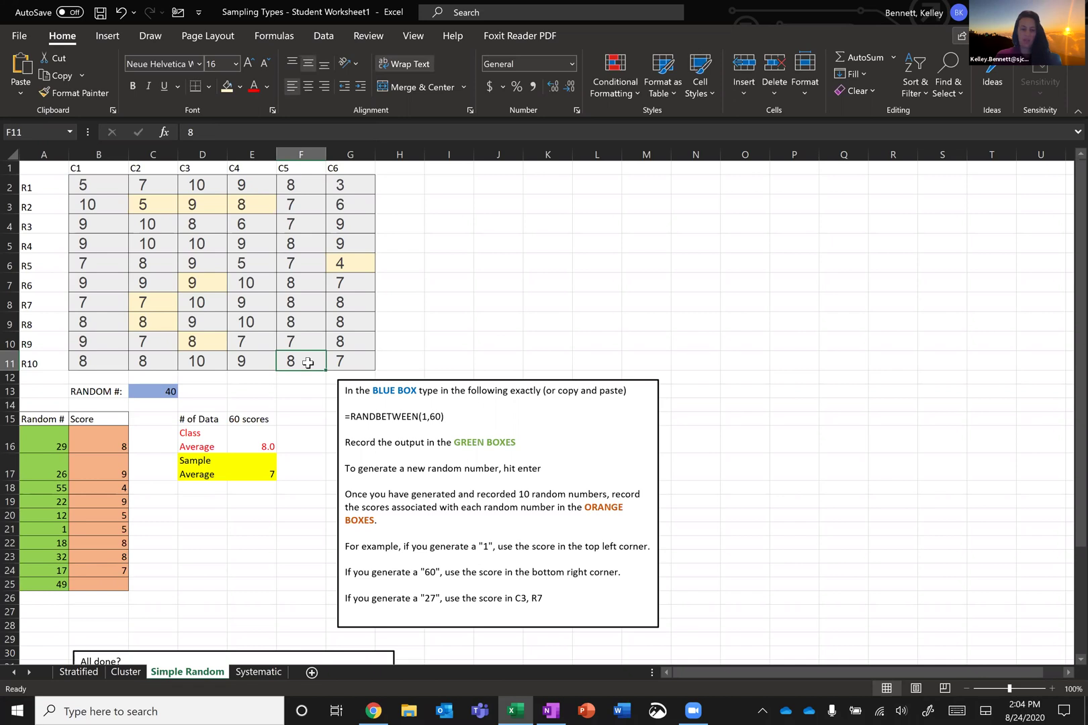
key(Up)
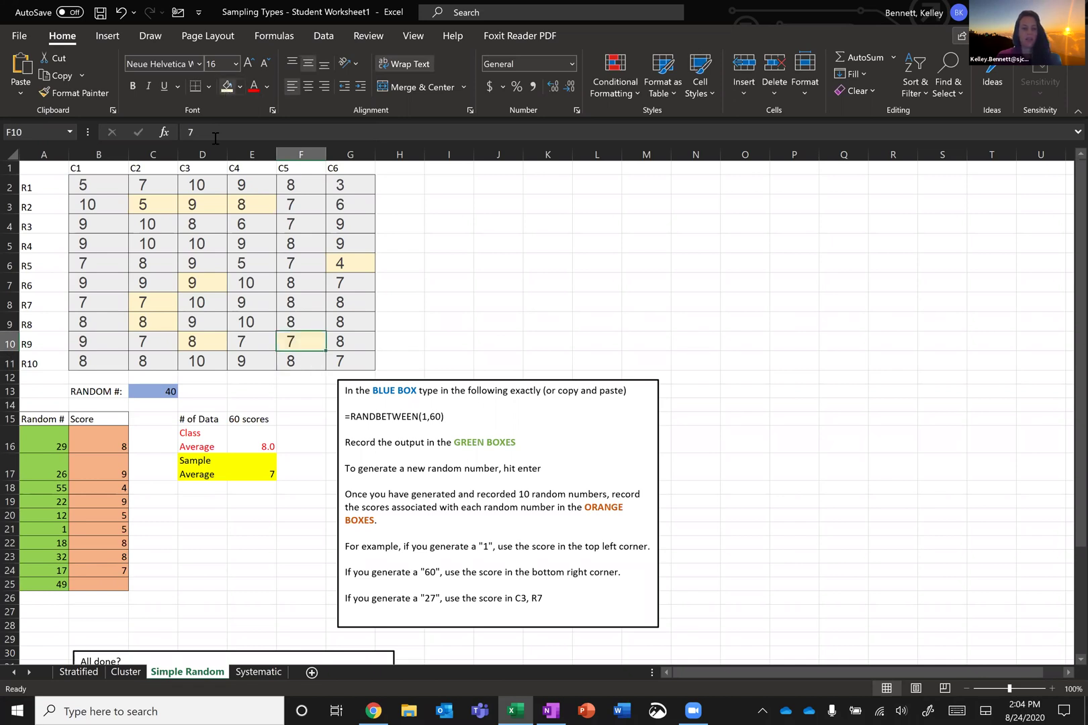
click(114, 586)
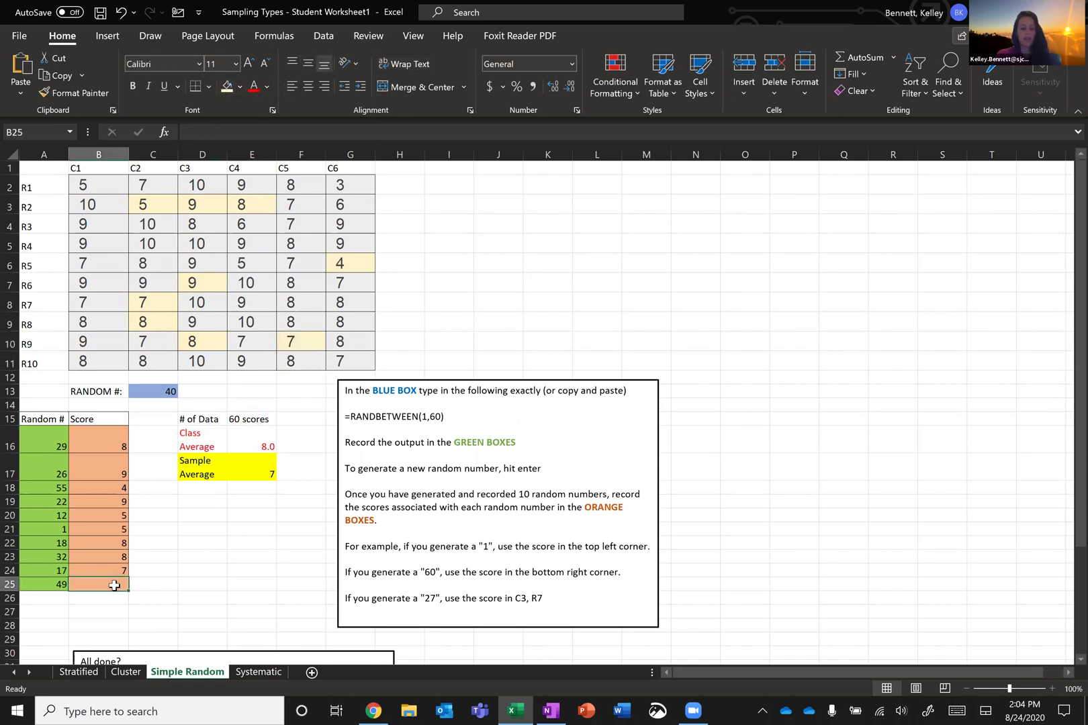
text(7)
key(Return)
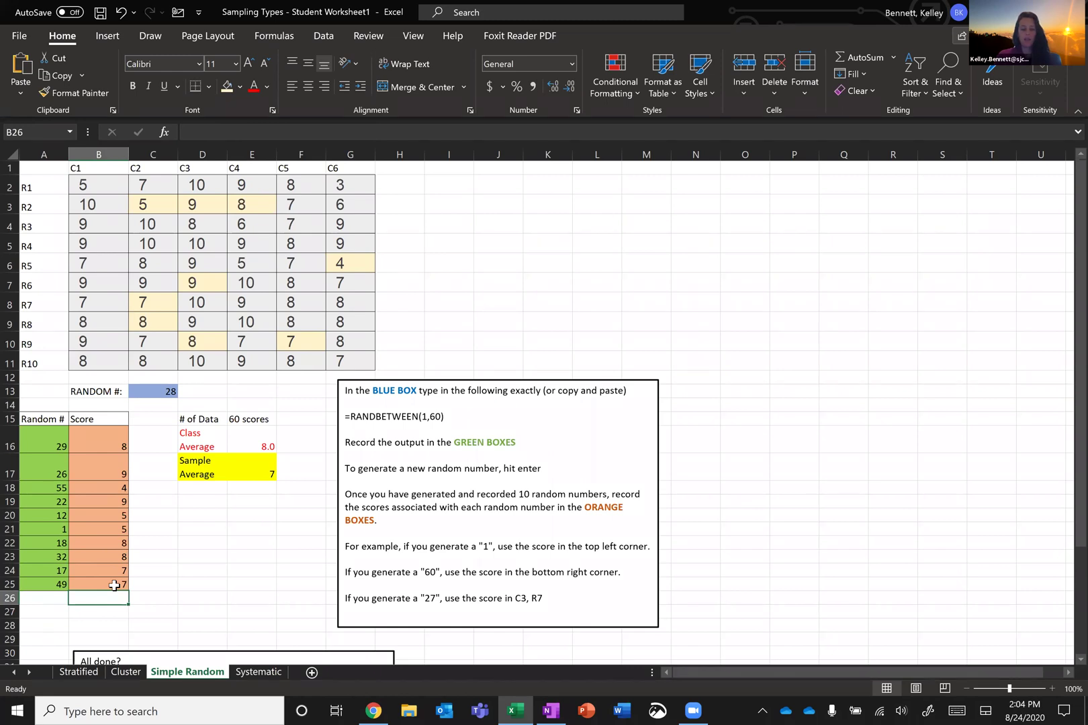
click(198, 440)
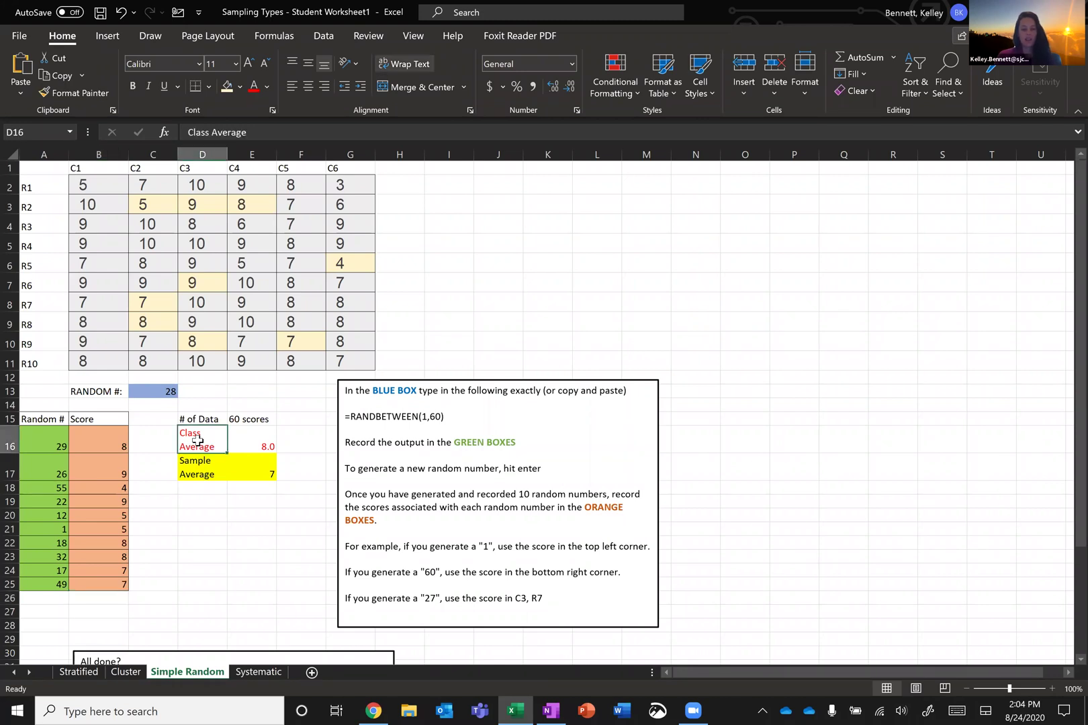
click(240, 441)
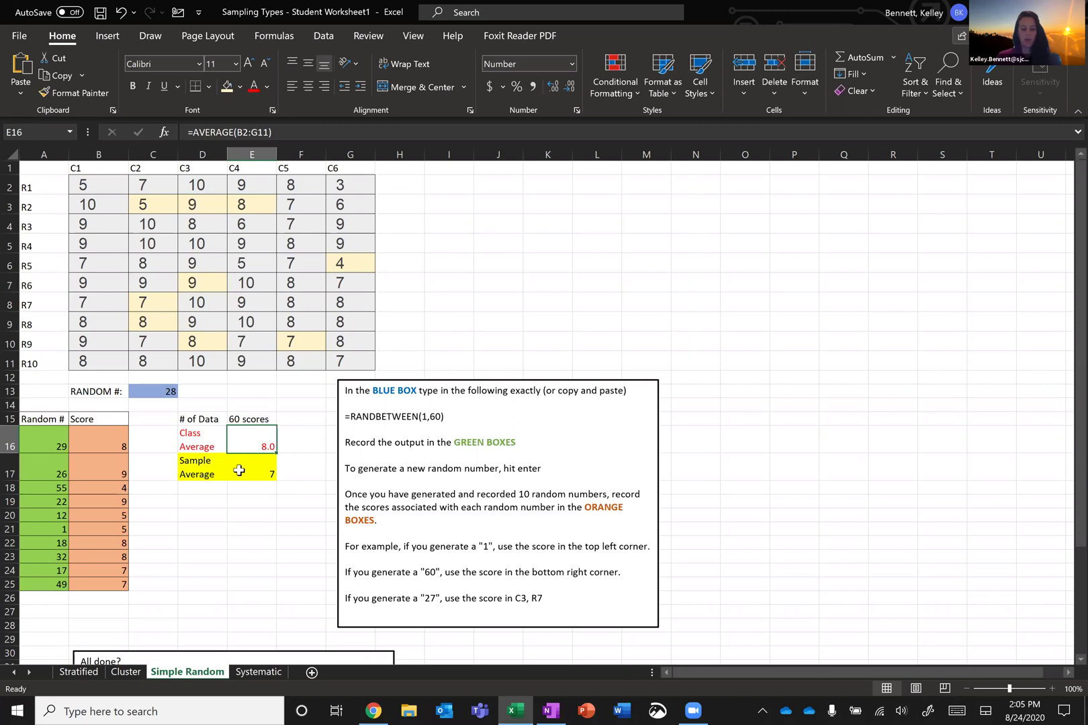
click(239, 471)
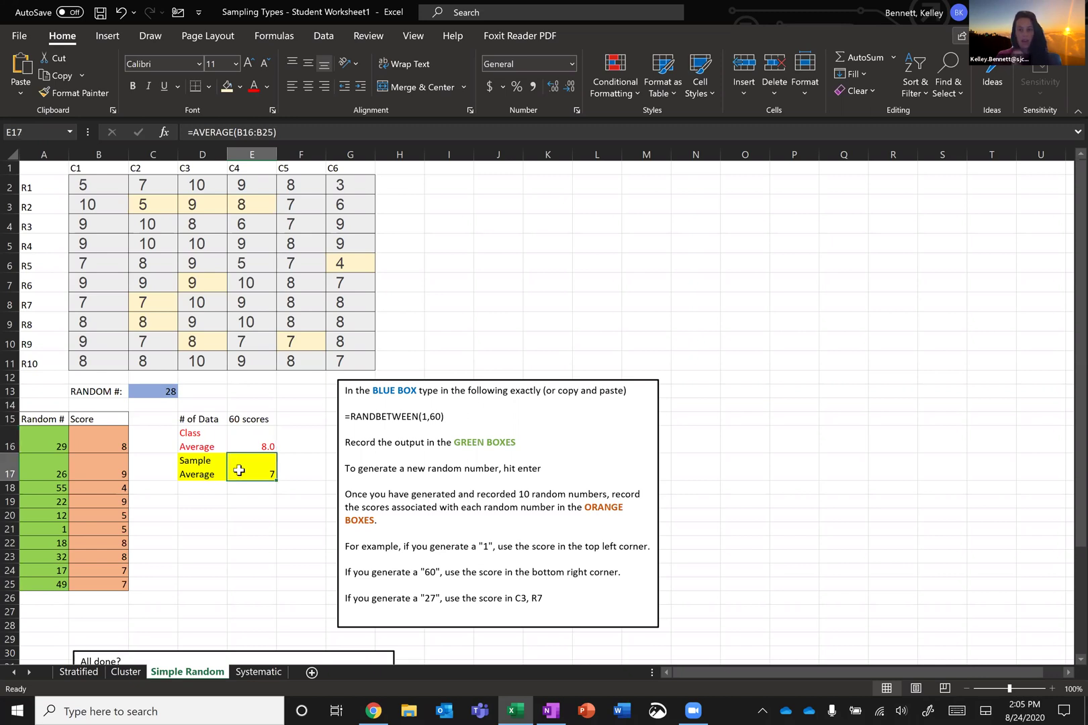